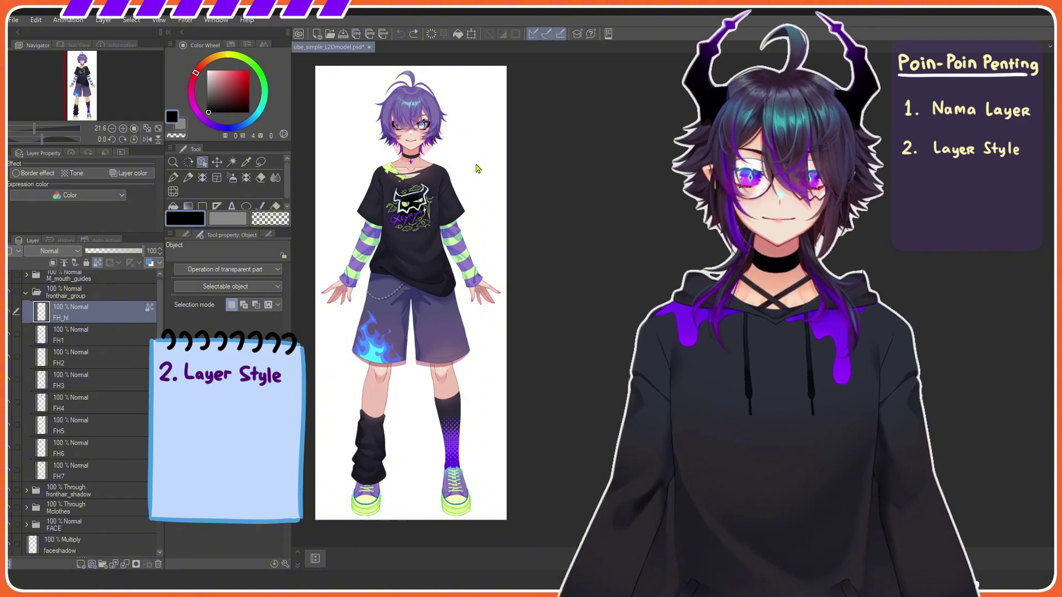
- Move the black sleeve, the striped arm sleeve and the face shadow away from the body to show the separated parts
scroll(464, 171, "up", 3)
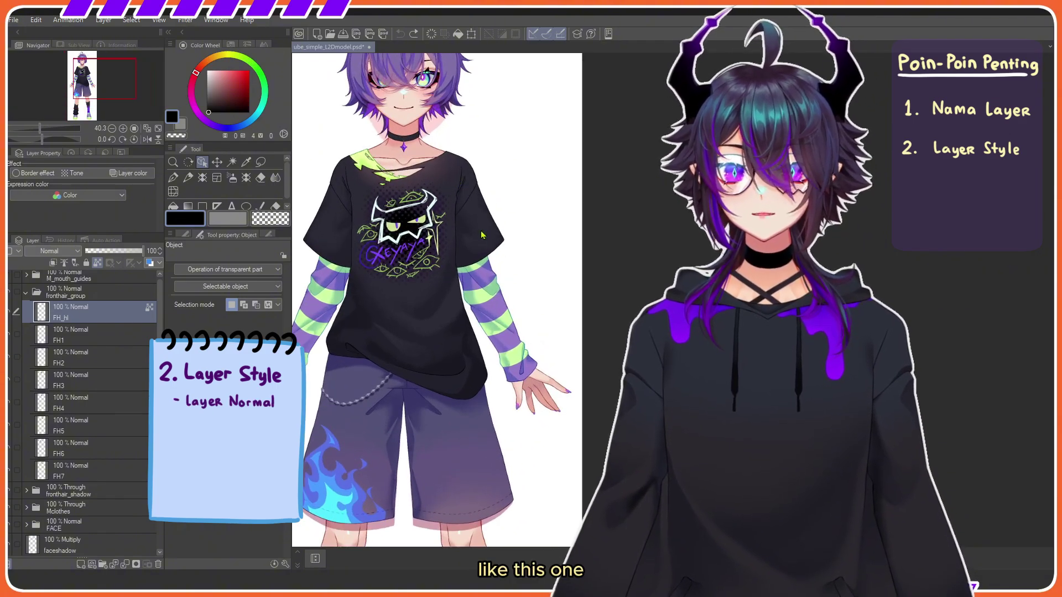
left_click(480, 236)
left_click_drag(480, 236, 541, 197)
left_click_drag(487, 285, 531, 253)
left_click_drag(435, 136, 504, 135)
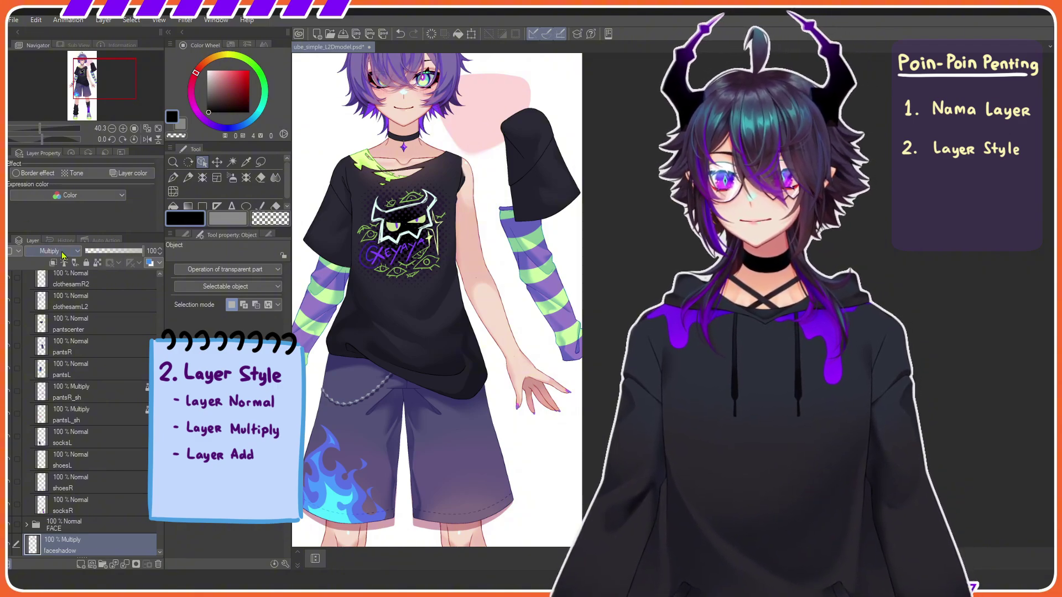
- Look through the blending modes available for the faceshadow layer and undo the moves of the three separated parts
left_click(62, 251)
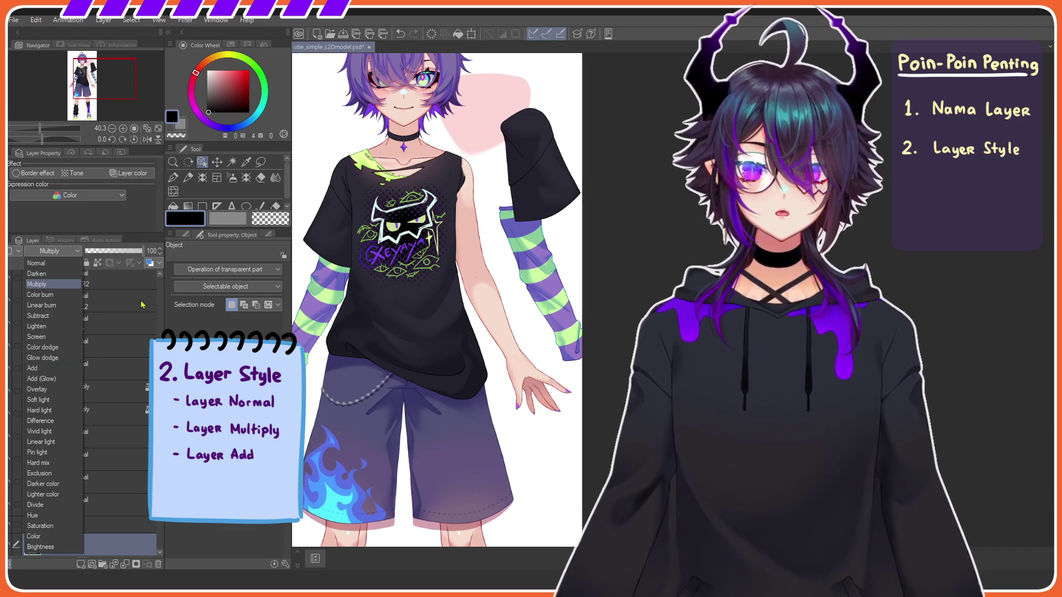
key("Escape")
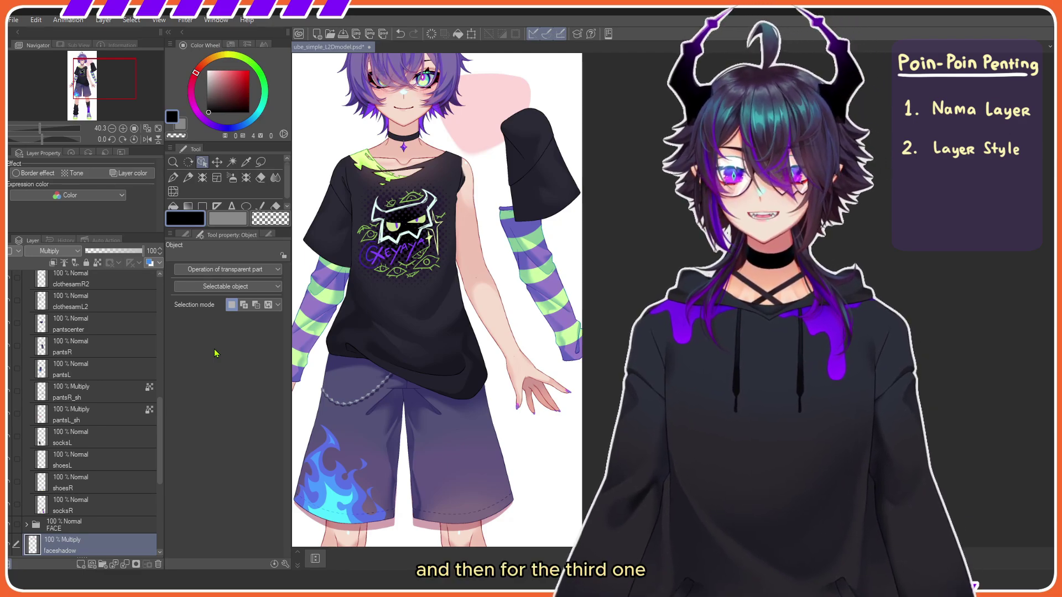
key("ctrl+z")
key("ctrl+z")
key("ctrl+z")
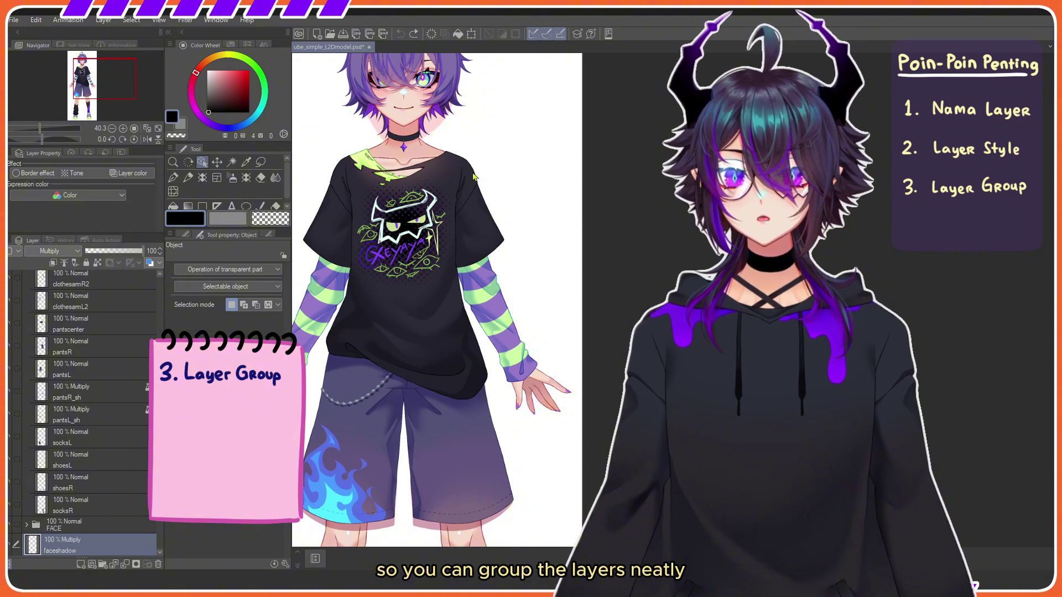
- Collapse the fronthair_group folder in the layer list and look at the character's hair up close
scroll(474, 177, "down", 1)
scroll(142, 395, "up", 10)
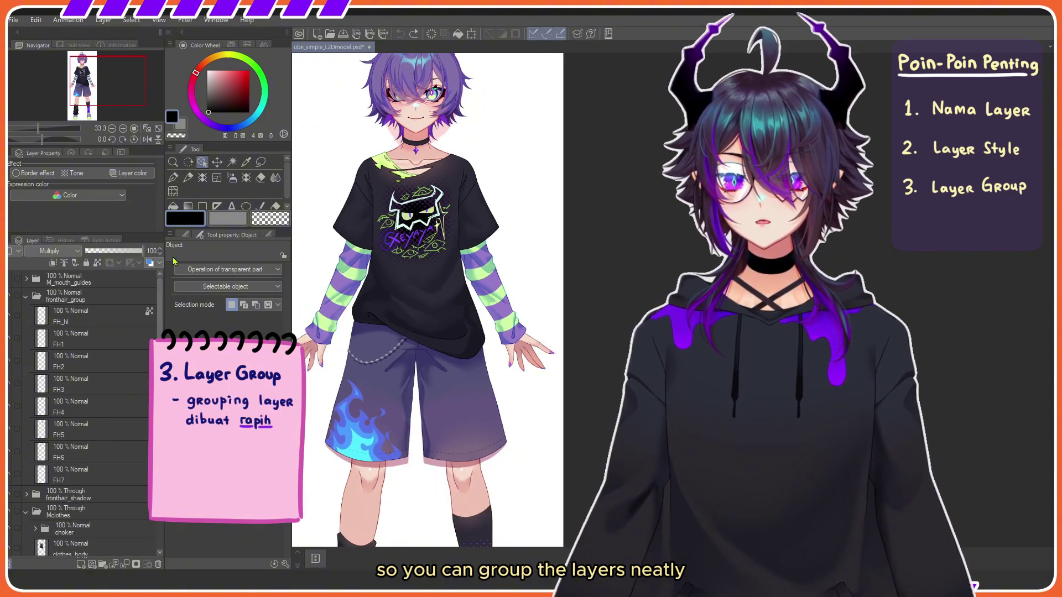
left_click(26, 297)
scroll(489, 345, "down", 1)
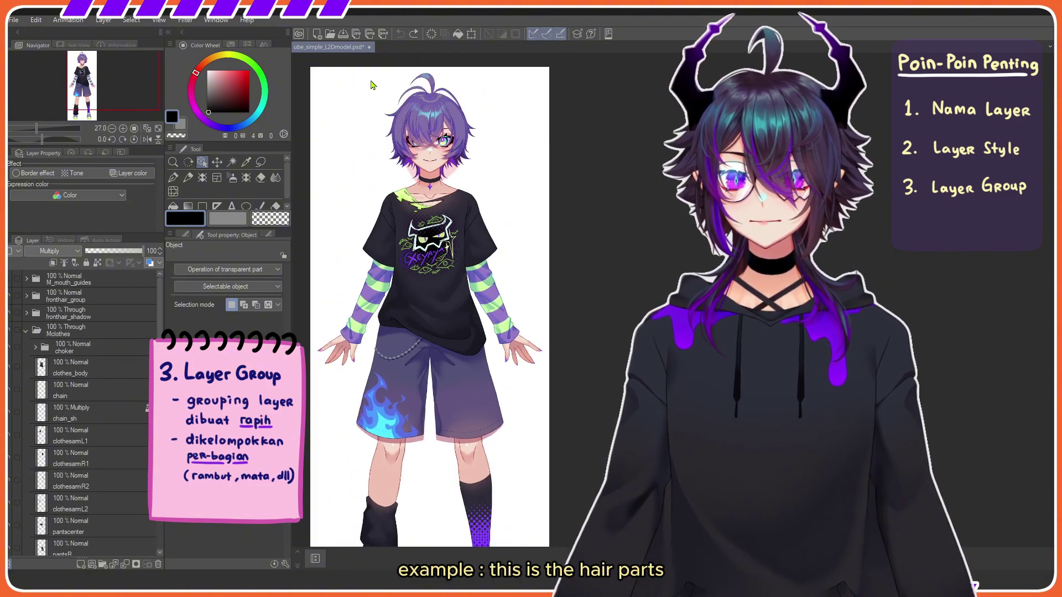
scroll(382, 80, "up", 5)
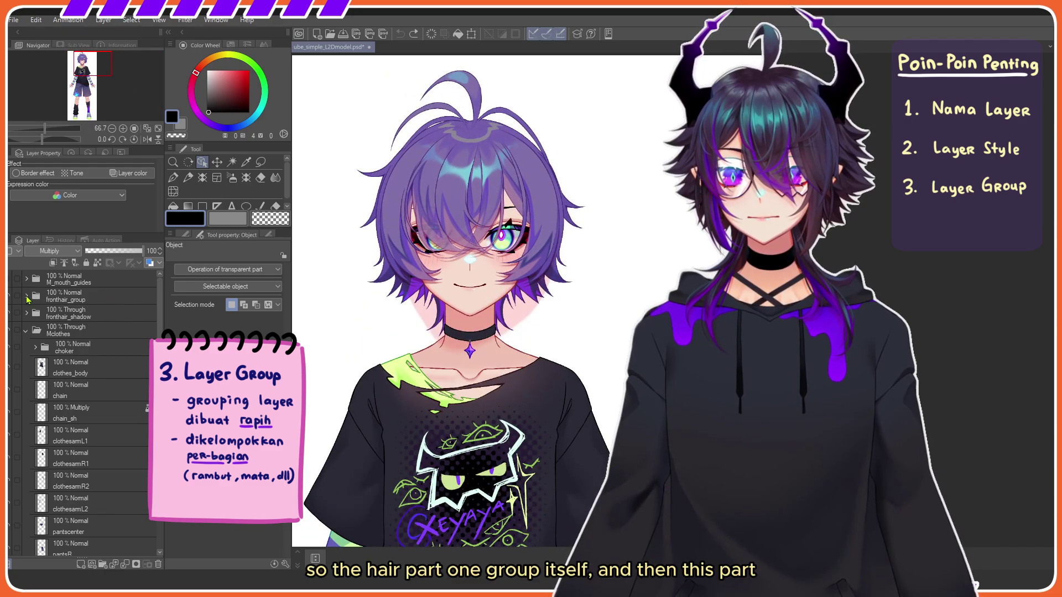
- Toggle the fronthair_group and fronthair_shadow visibility to inspect each group, leave both shown, and collapse the Mclothes group
left_click(9, 299)
left_click(9, 298)
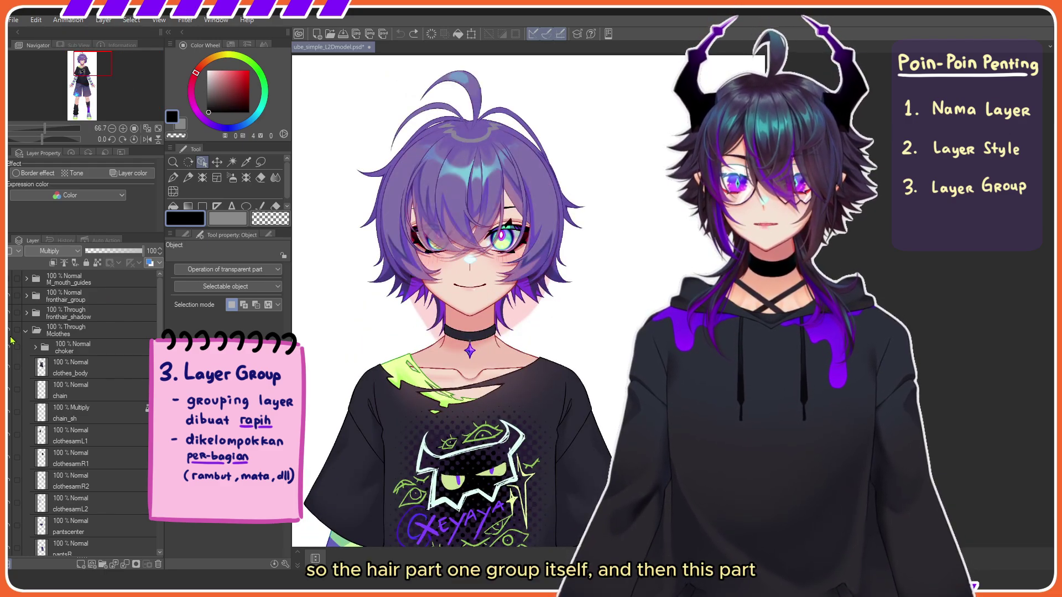
left_click(9, 298)
left_click(9, 313)
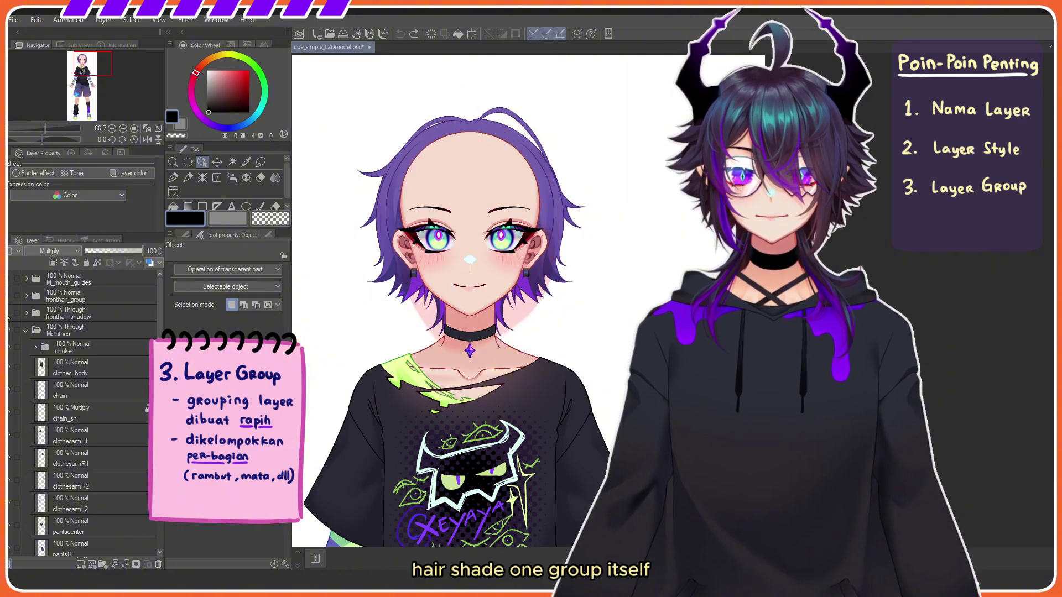
left_click(8, 314)
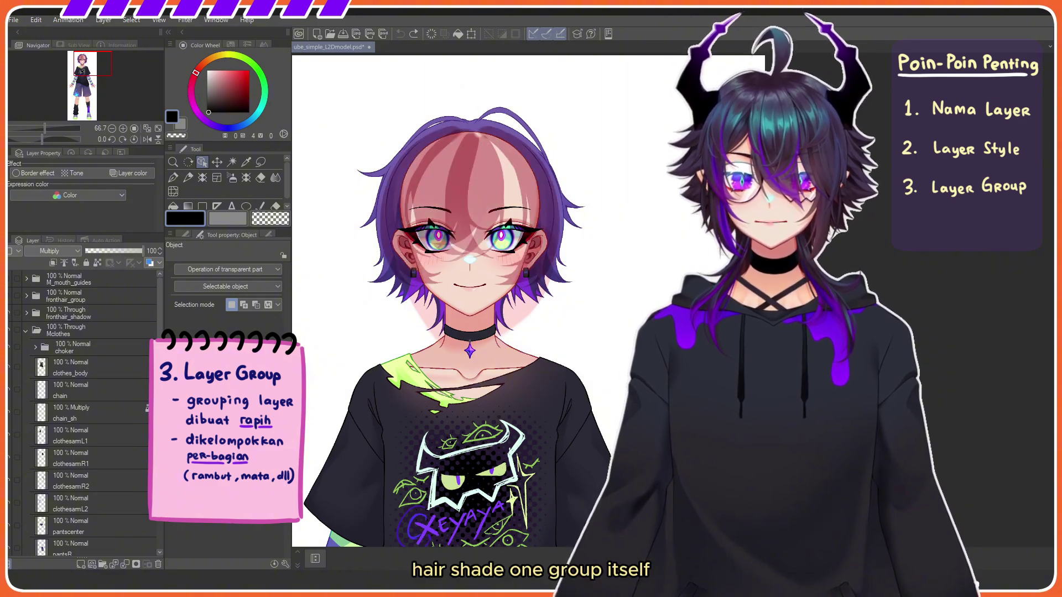
left_click(26, 331)
left_click(9, 299)
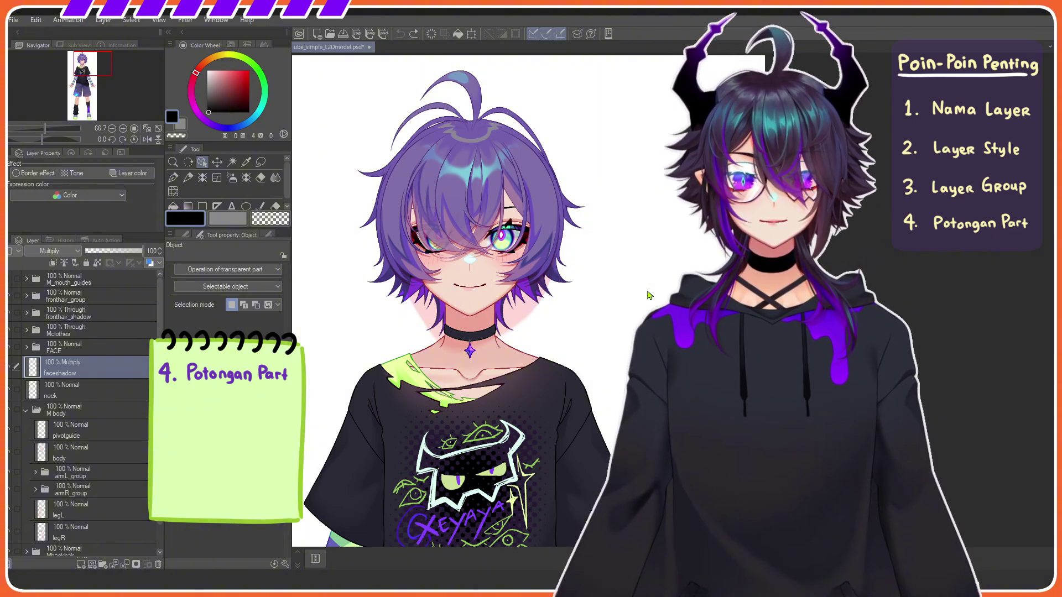
- Try moving the clothesarmR1 sleeve away from the shoulder to check that the part is complete, and undo the move
left_click(70, 458)
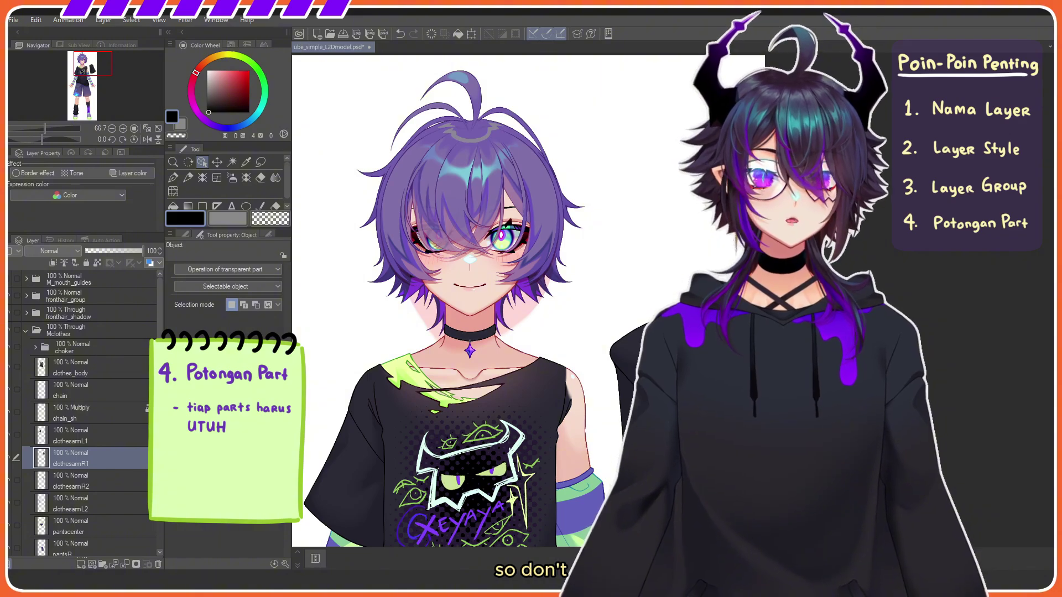
left_click_drag(618, 531, 619, 426)
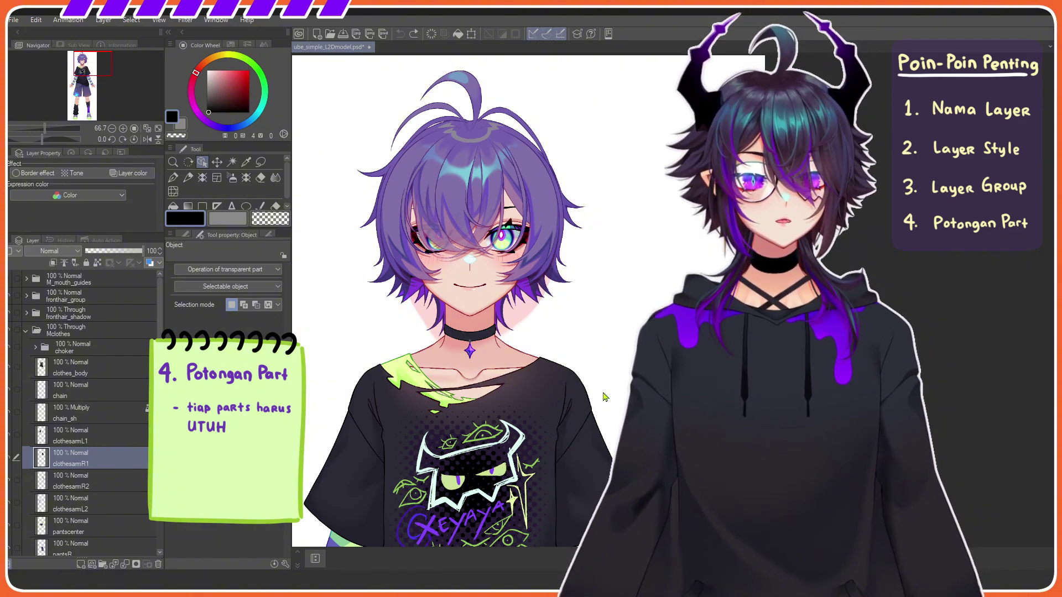
left_click_drag(586, 457, 616, 339)
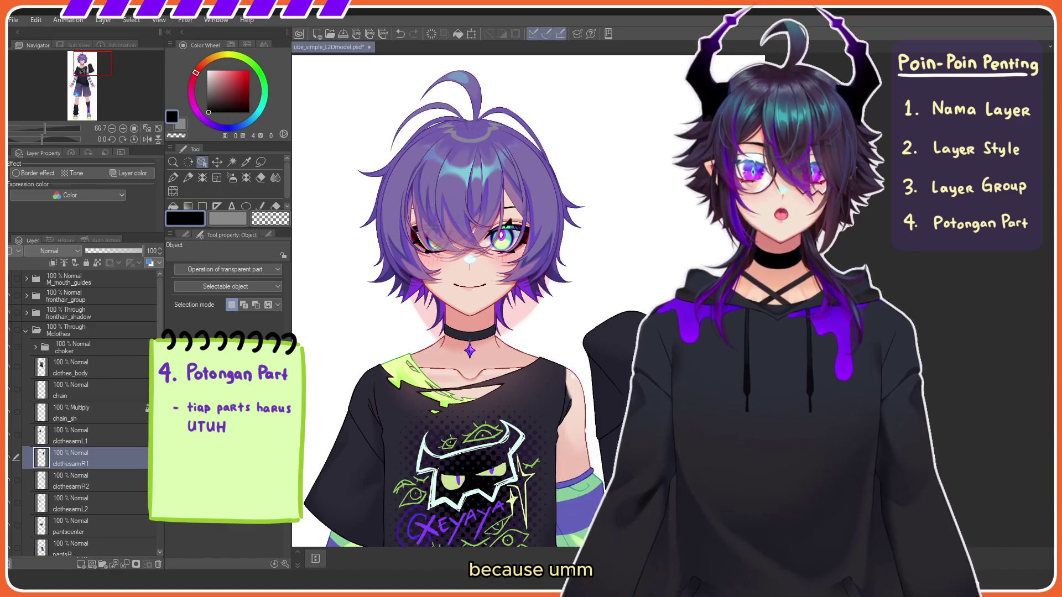
key("ctrl+z")
scroll(594, 402, "down", 3)
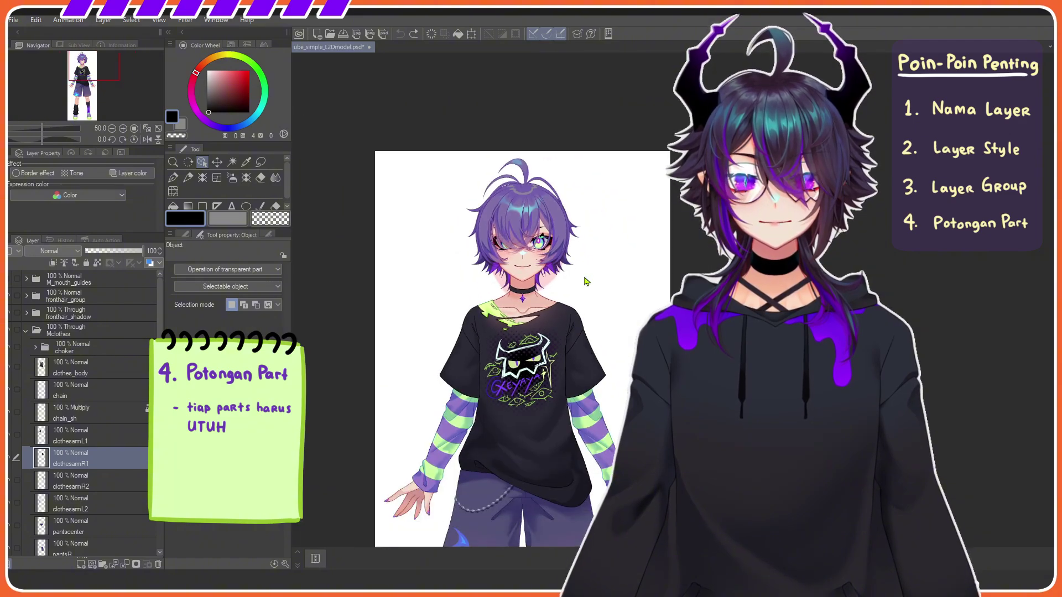
scroll(594, 402, "up", 1)
scroll(593, 402, "up", 1)
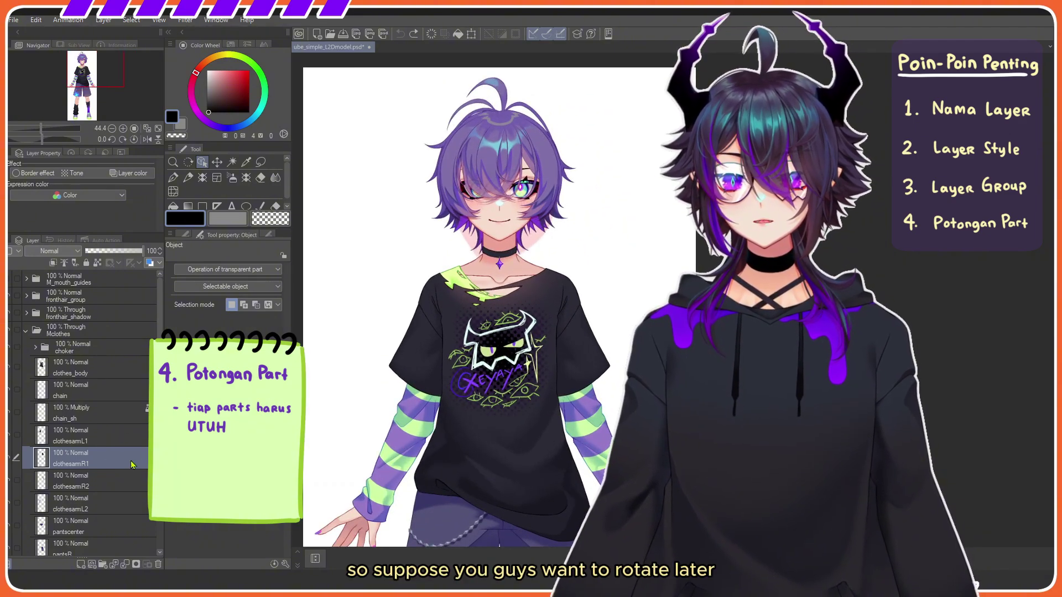
left_click(595, 452)
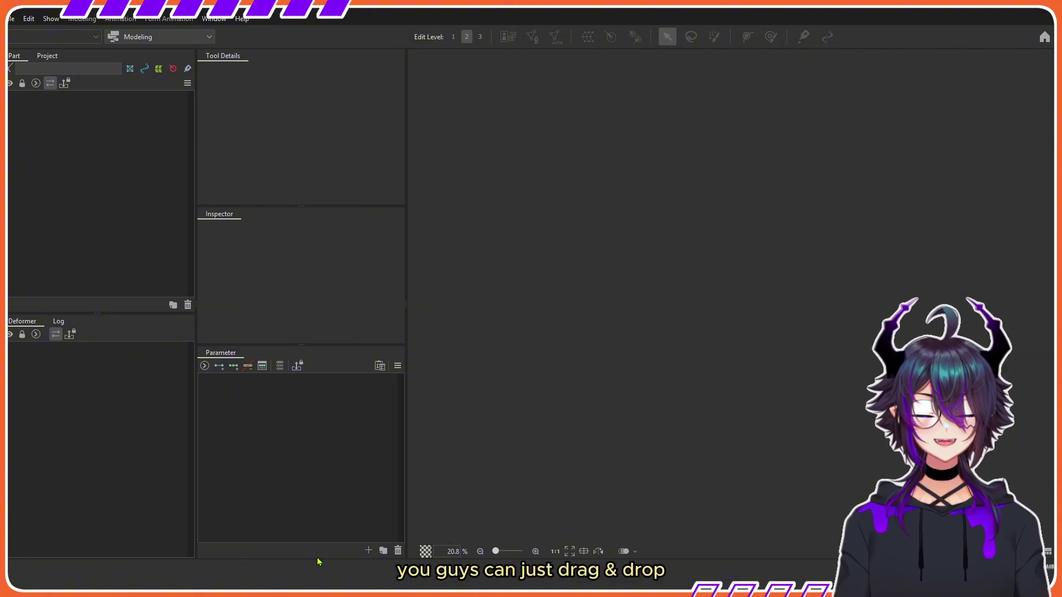
- Load the ube_simple_L2Dmodel PSD file from the UBE folder into the Live2D Cubism modeling workspace
left_click(429, 517)
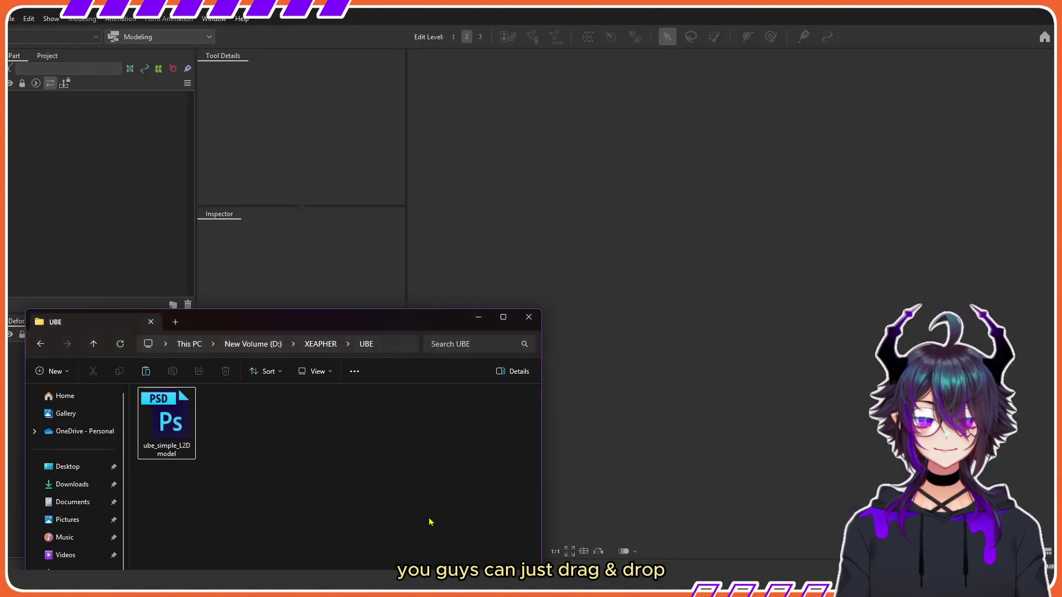
left_click(162, 427)
left_click_drag(161, 428, 664, 288)
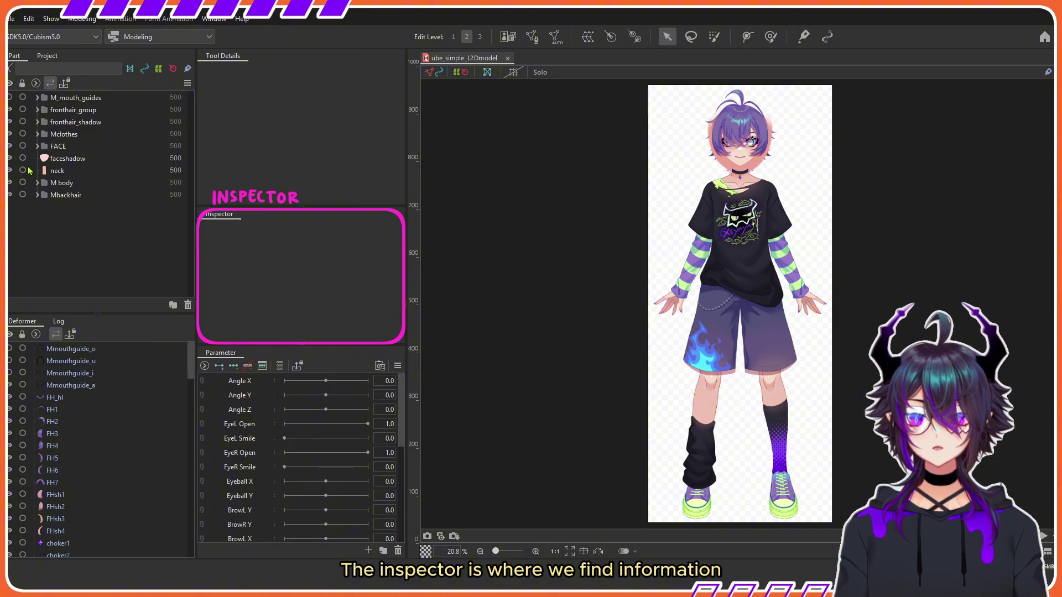
- Select the neck part and try deforming it with the deform brush at a size of 881.4 px
left_click(68, 171)
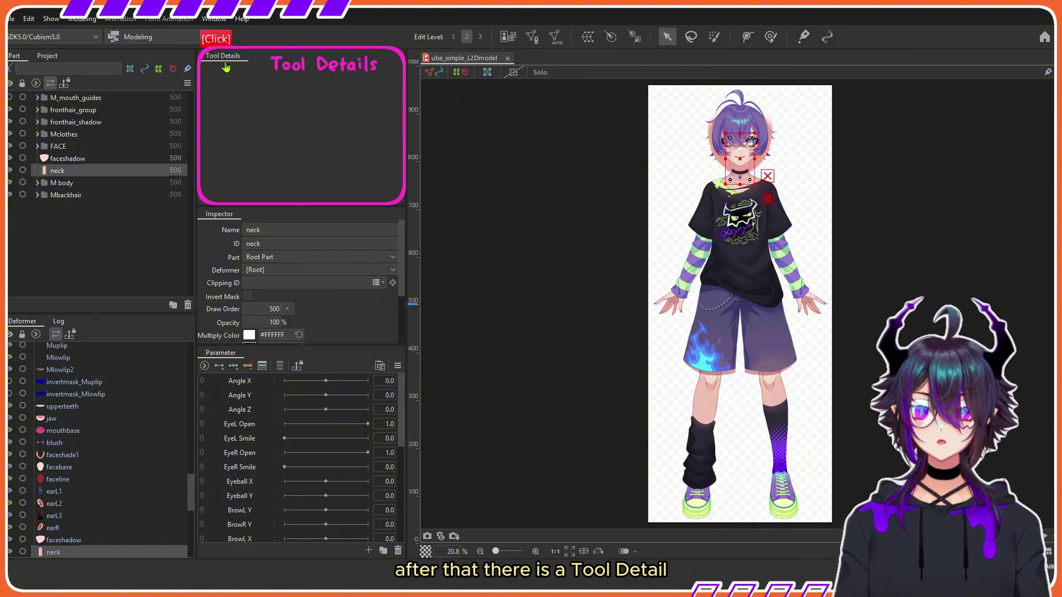
left_click(770, 36)
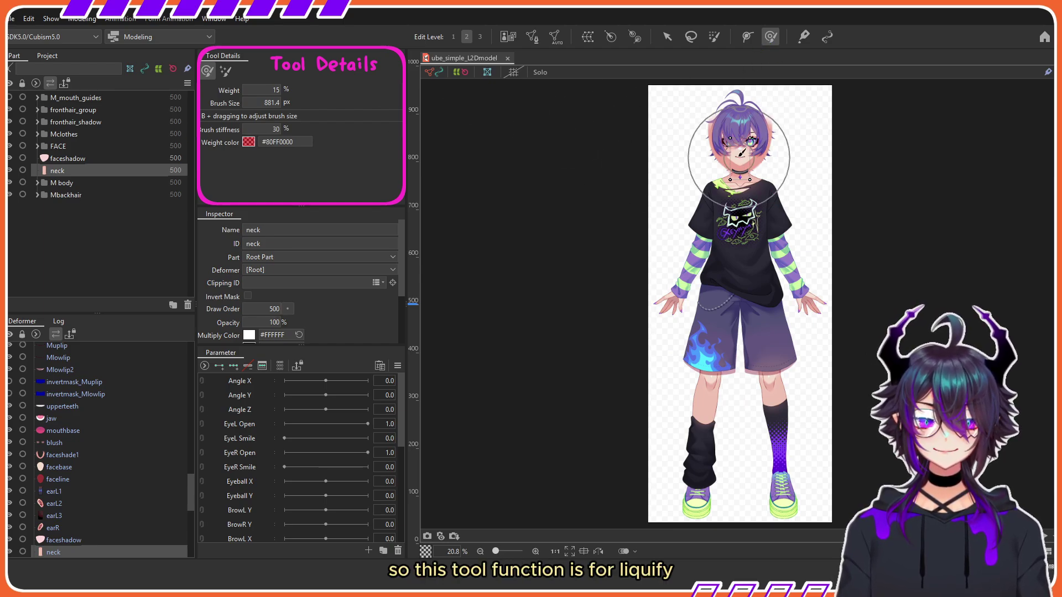
scroll(740, 141, "up", 5)
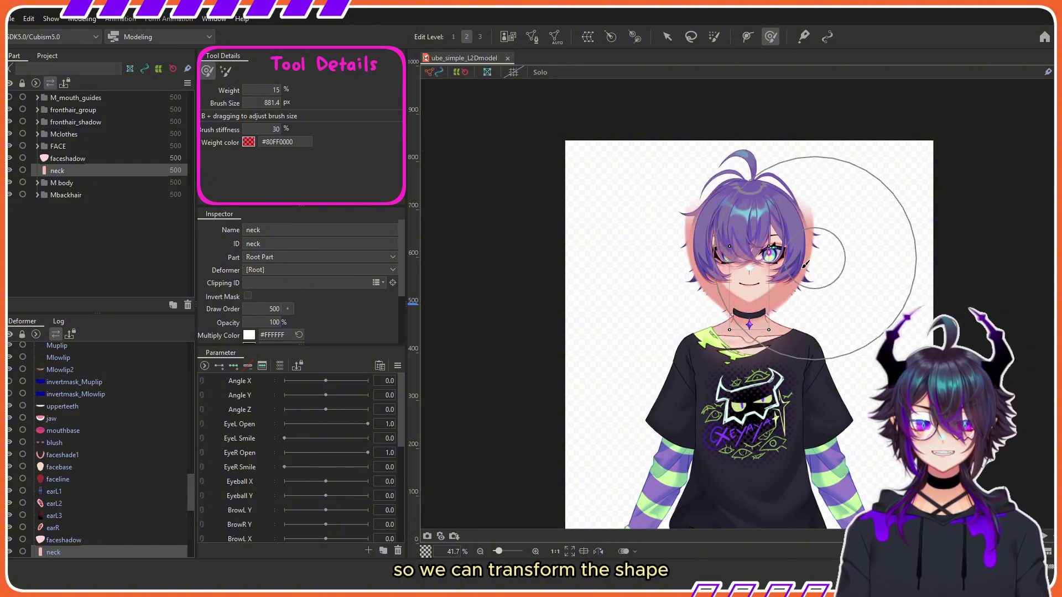
left_click_drag(710, 250, 628, 308)
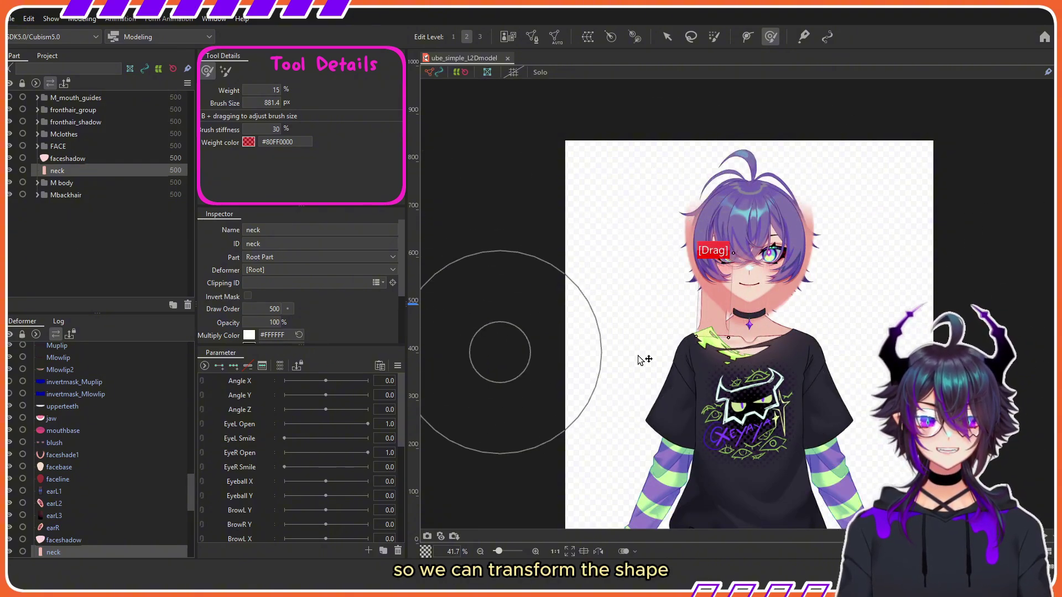
left_click(867, 353)
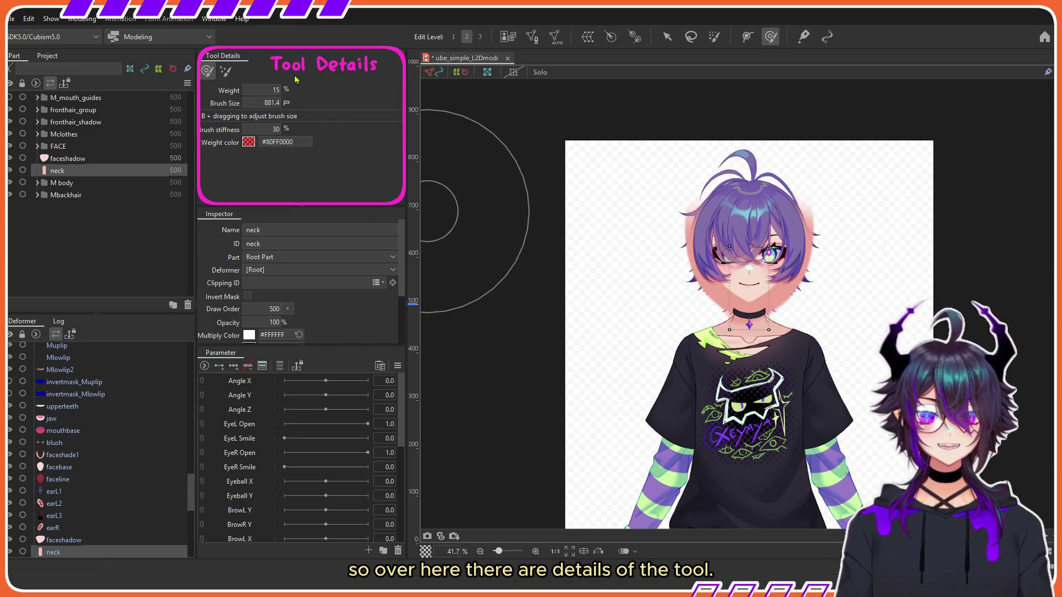
- View the tool details of the Glue and ArtPath tools, and return to the deform brush
left_click(803, 38)
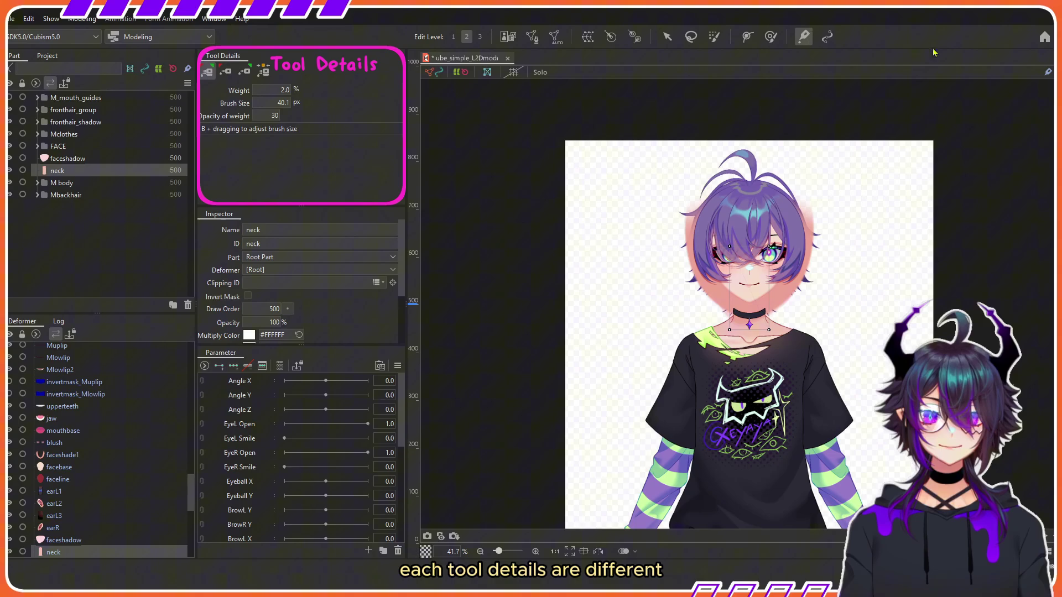
left_click(827, 37)
left_click(631, 305)
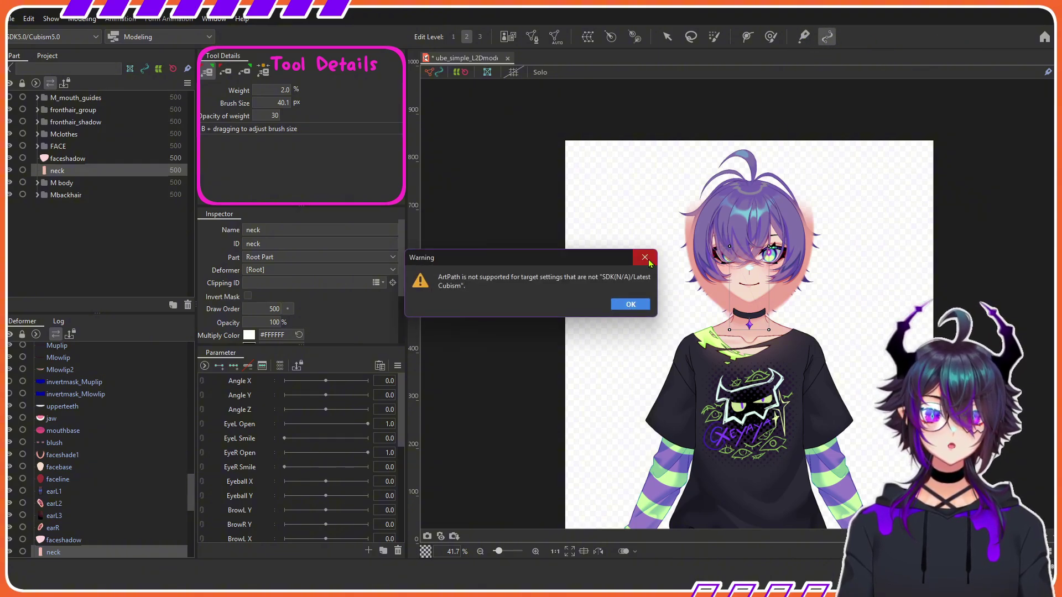
left_click(623, 318)
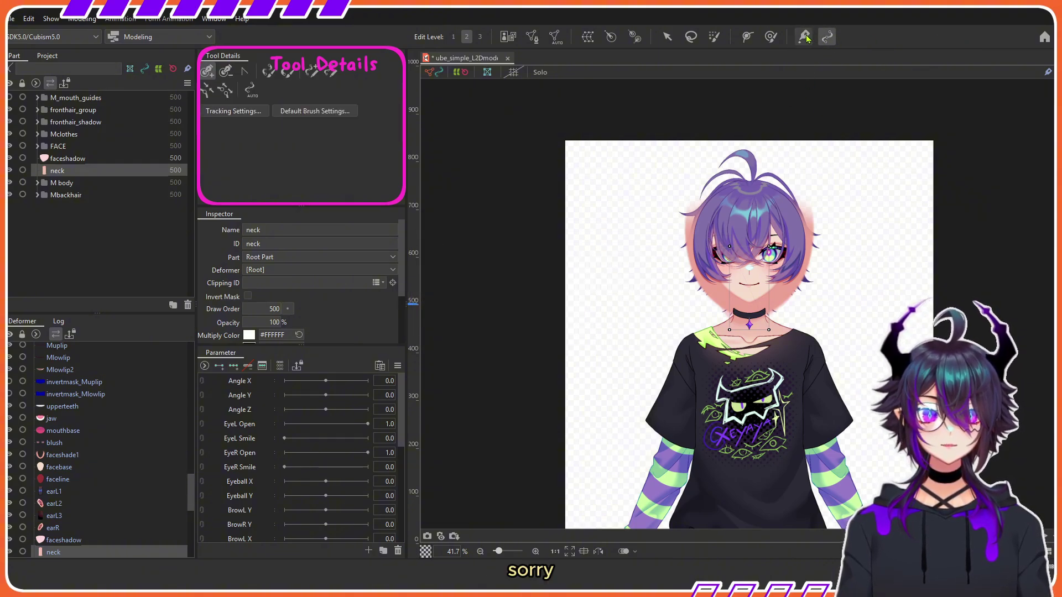
left_click(769, 38)
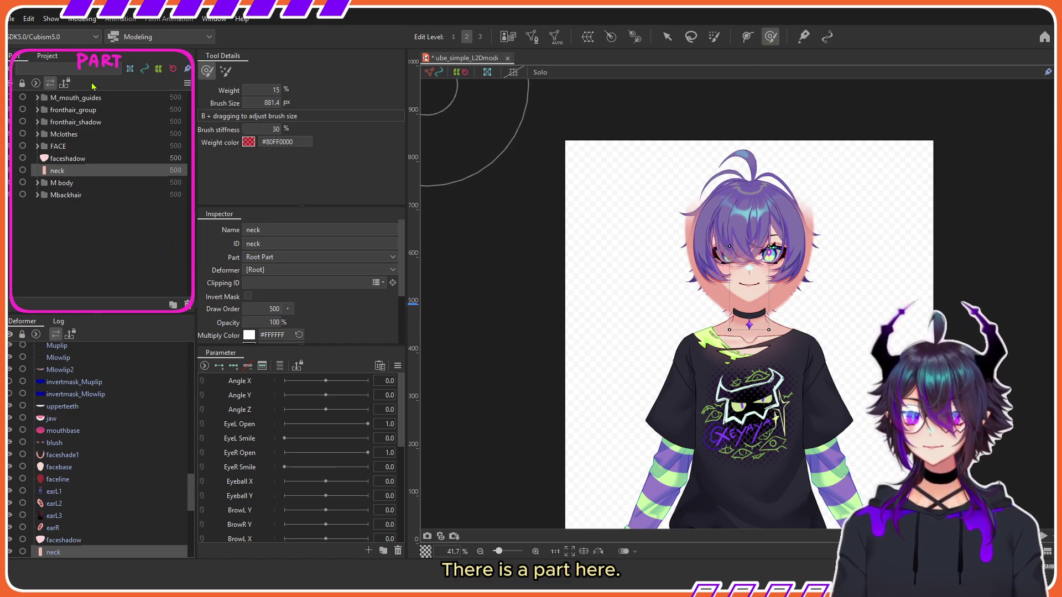
- Expand the M_mouth_guides and fronthair_group folders, and set the draw order of the FH_hl part to 499
left_click(37, 98)
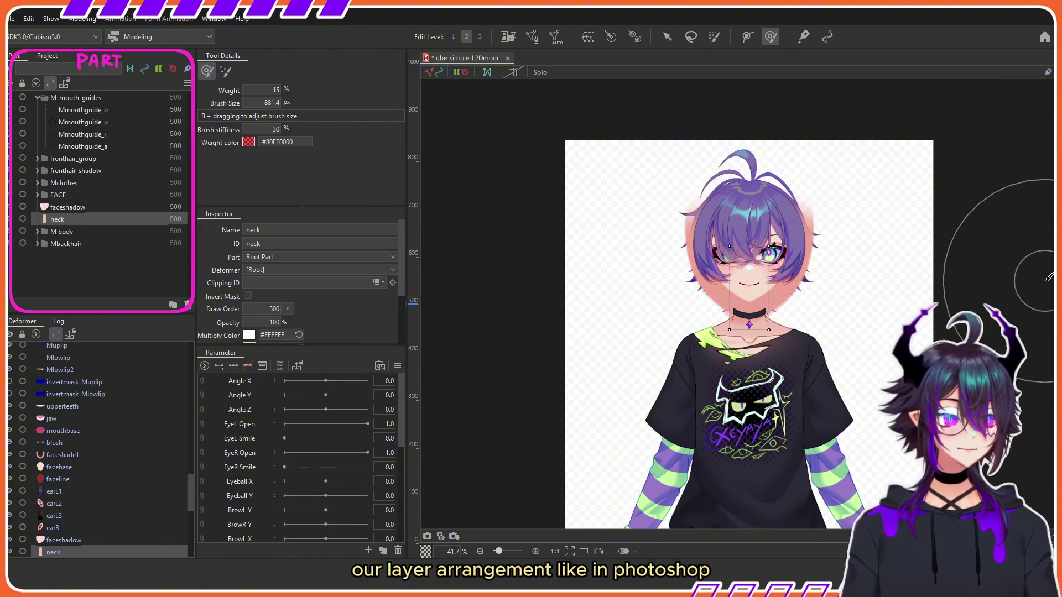
left_click(37, 159)
left_click(175, 171)
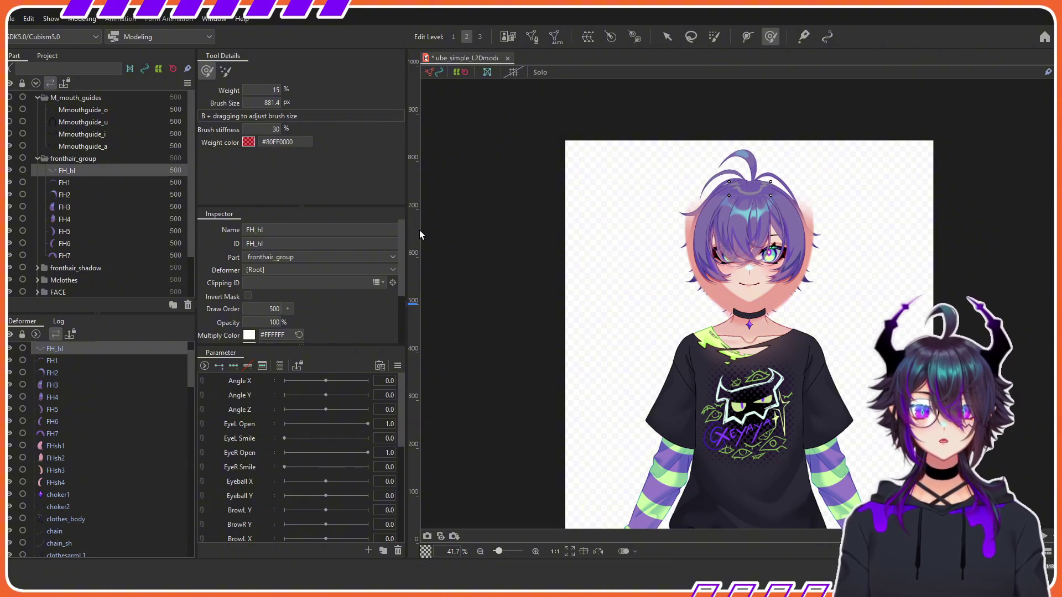
left_click(267, 308)
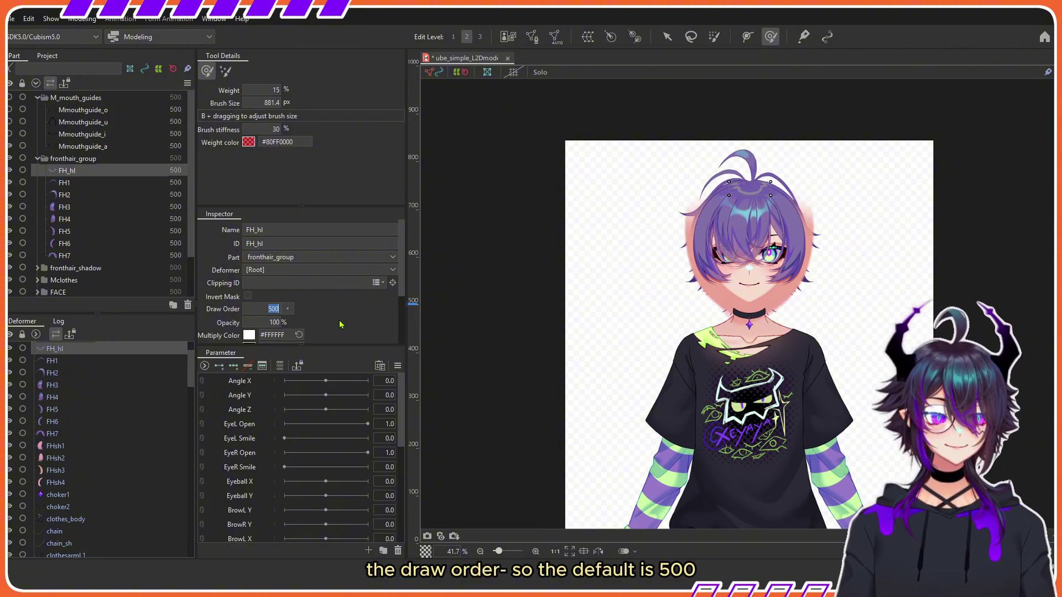
left_click(288, 309)
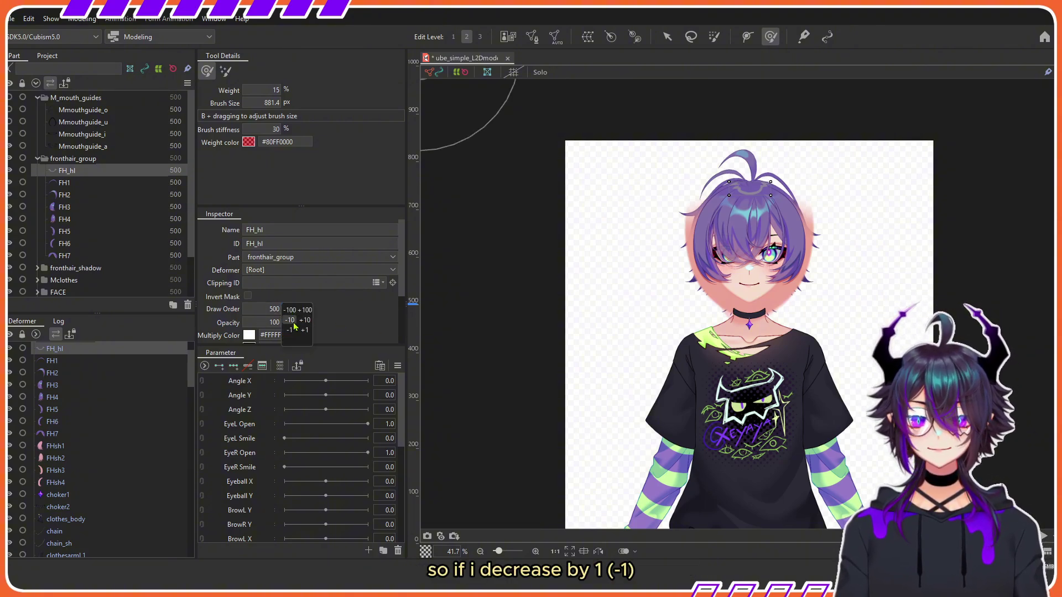
left_click(290, 330)
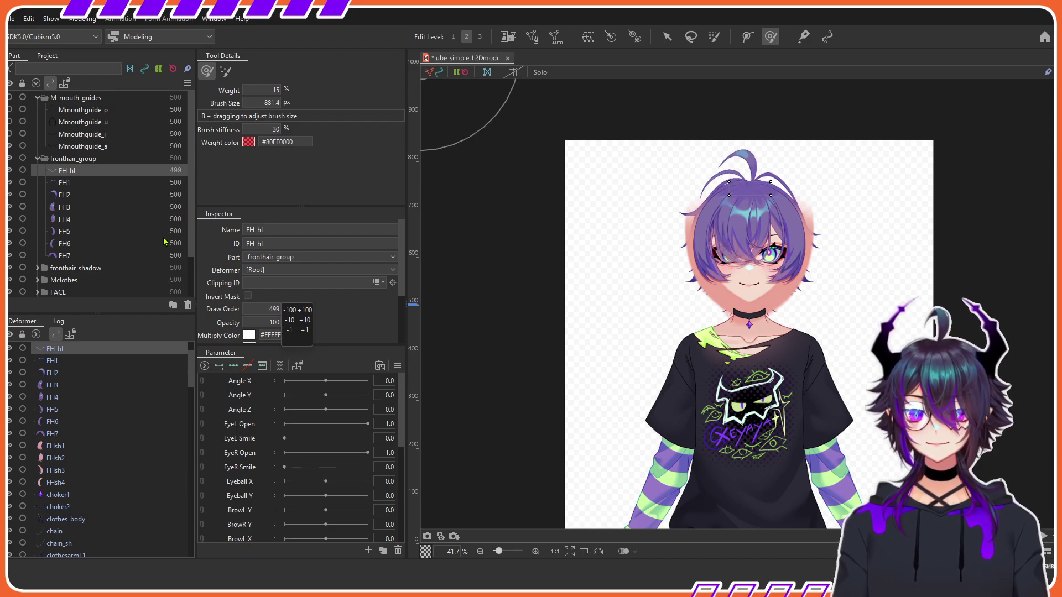
- Try a draw order of 499 on the front hair parts FH1 through FH7, and undo the draw order changes
left_click(66, 182)
left_click(149, 255, "shift")
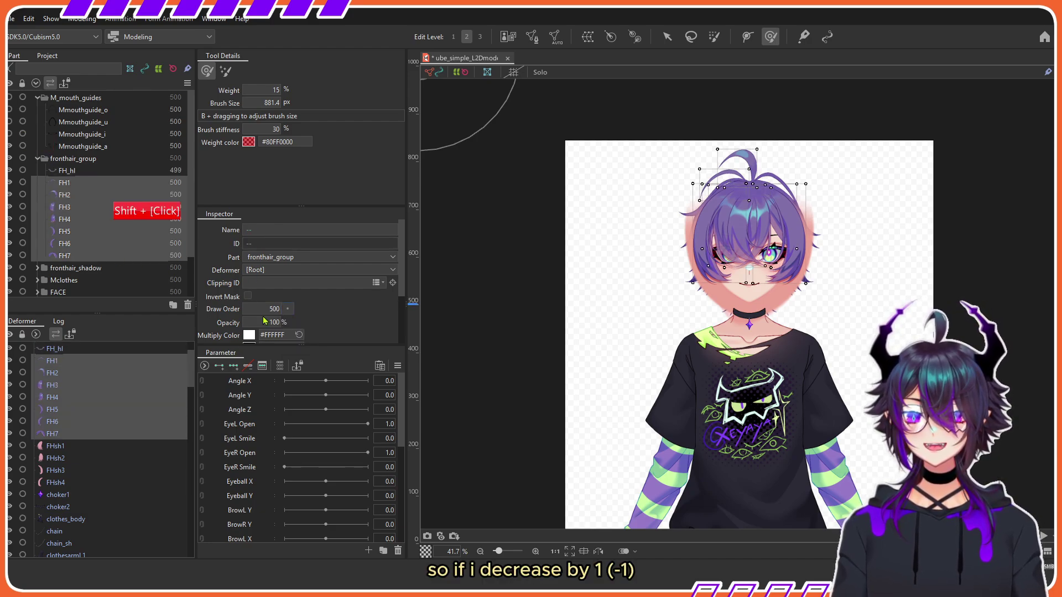
left_click(288, 309)
left_click(290, 330)
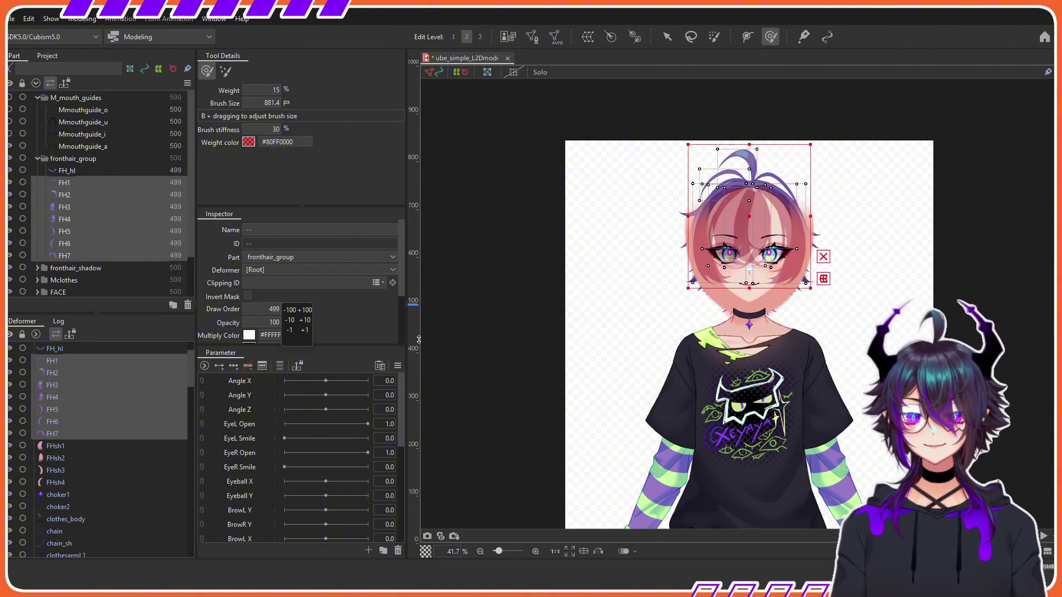
key("ctrl+z")
key("ctrl+z")
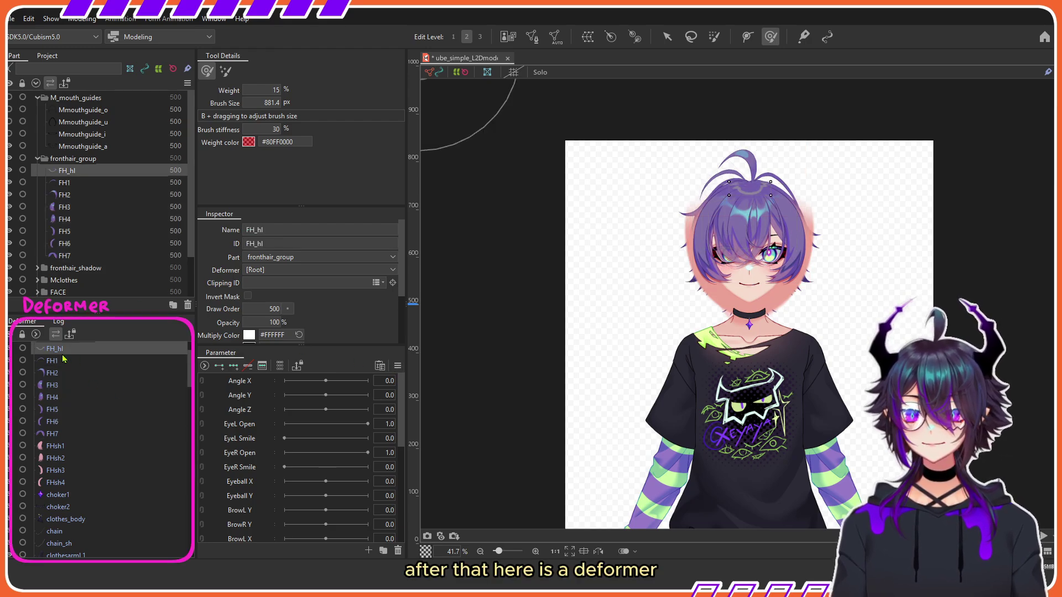
- Select the FH3 part in the deformer list, switch to the Arrow tool, and clear the selection
left_click(55, 385)
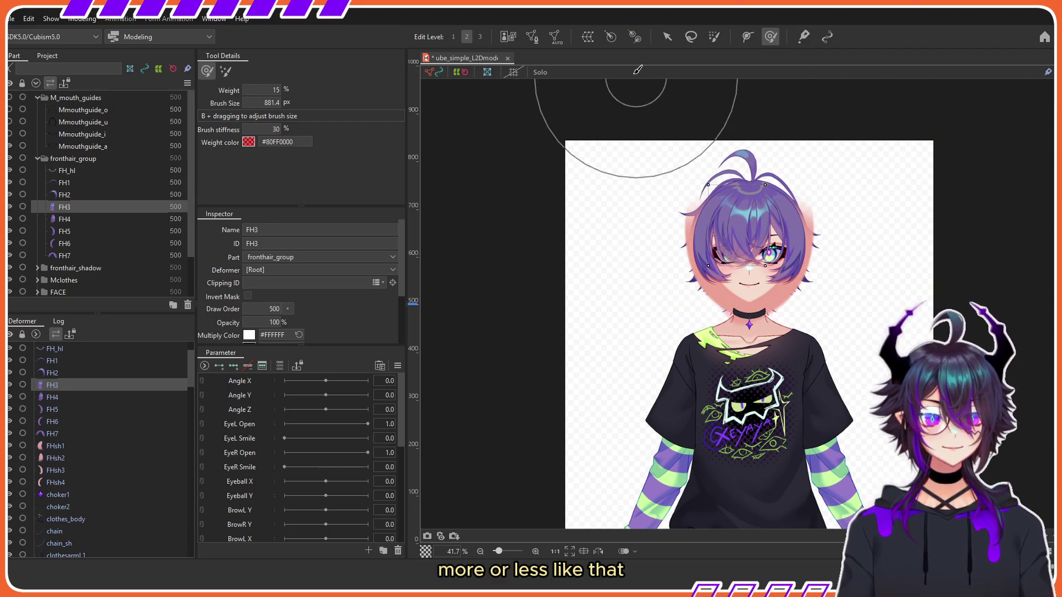
left_click(665, 39)
left_click(1007, 240)
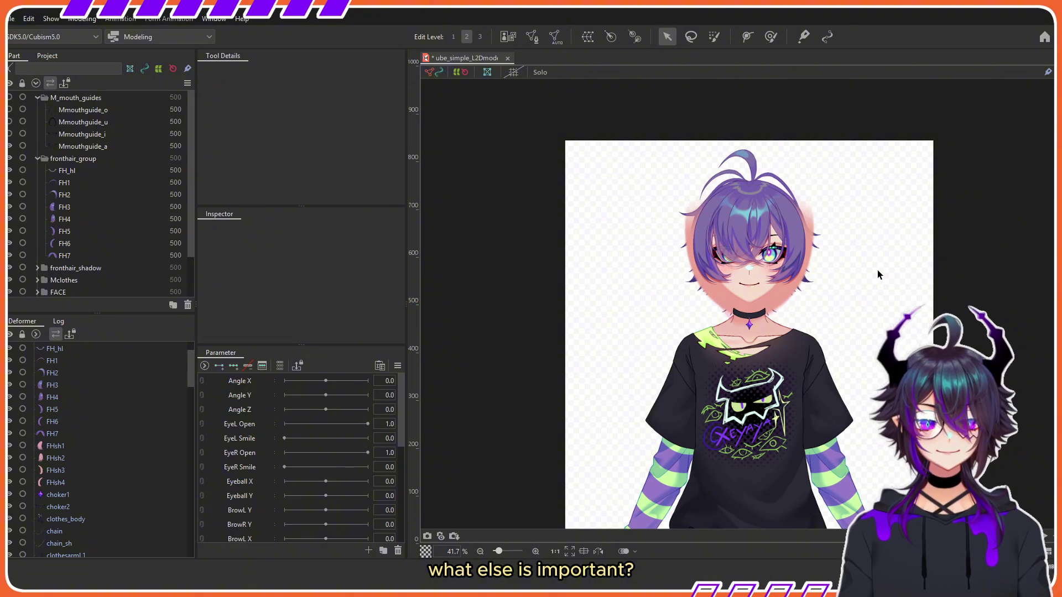
- Select the clothes_body shirt part and try moving and distorting it away from the torso with its box mesh
scroll(877, 269, "up", 5)
scroll(669, 324, "down", 3)
scroll(613, 276, "down", 2)
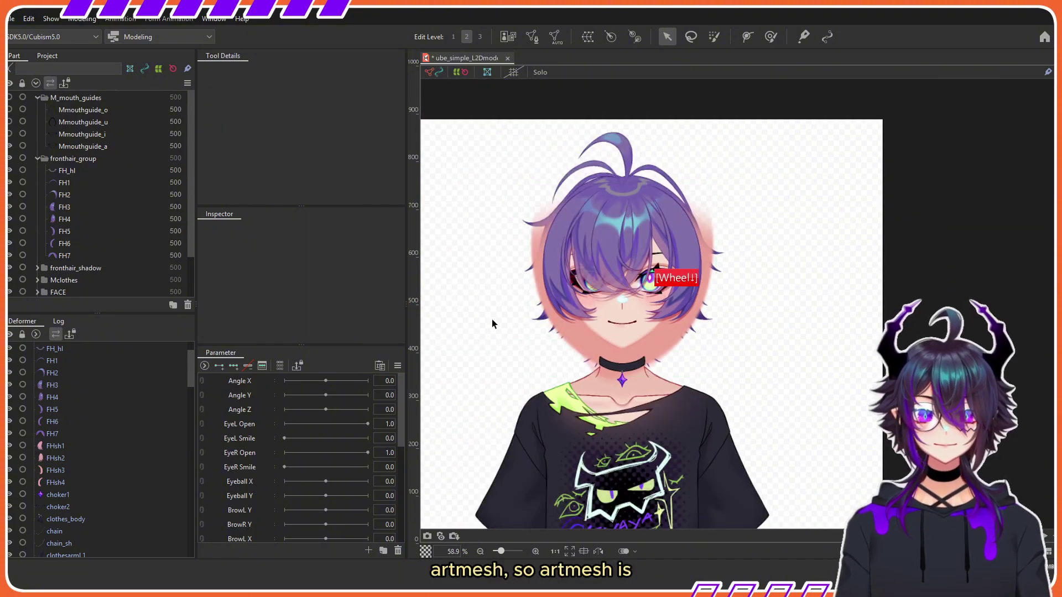
left_click(682, 422)
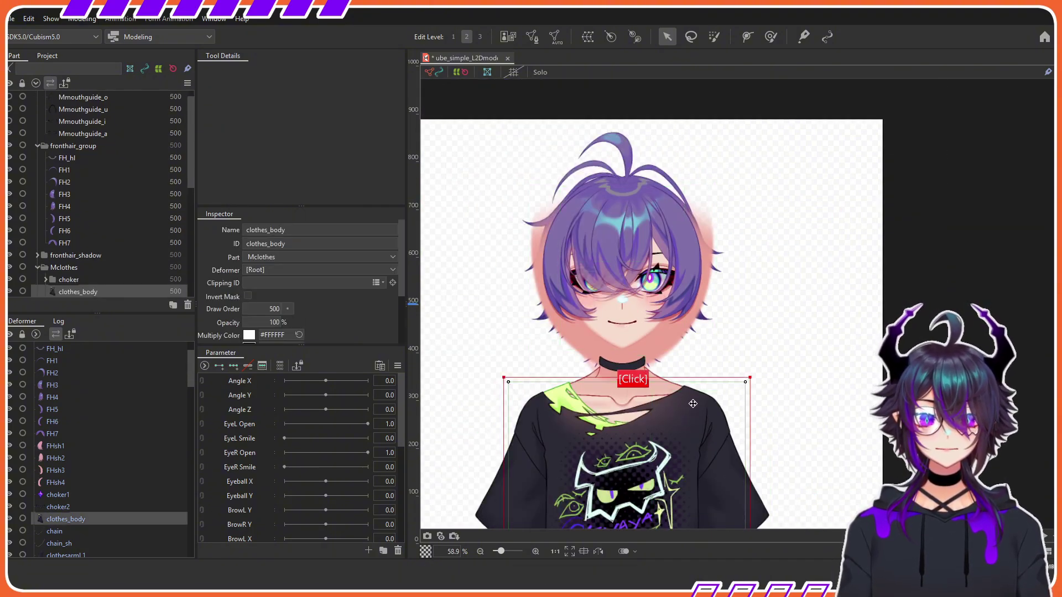
scroll(727, 241, "down", 3)
scroll(689, 359, "up", 2)
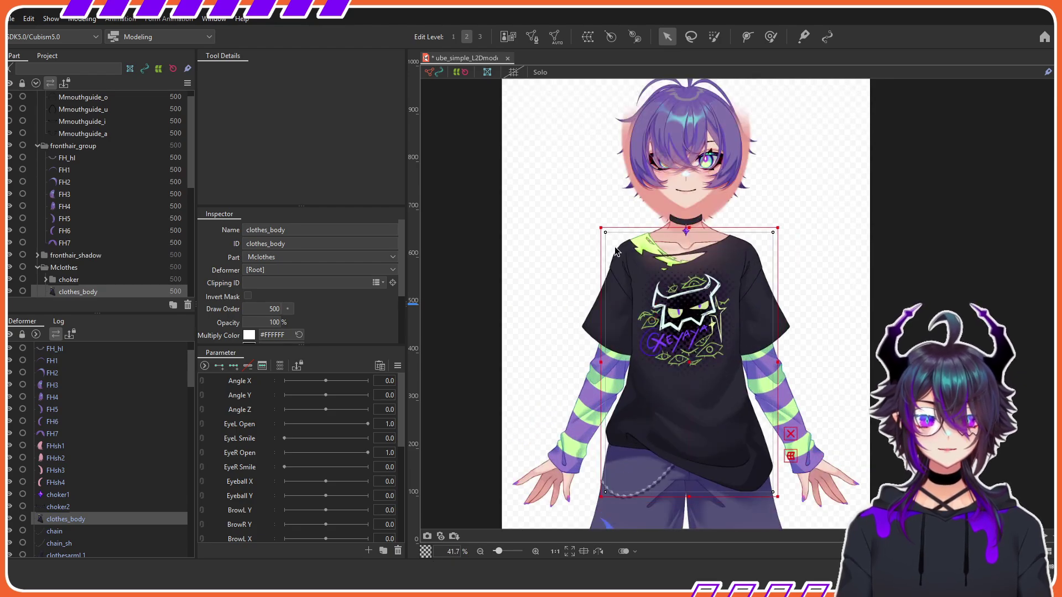
left_click_drag(714, 363, 547, 202)
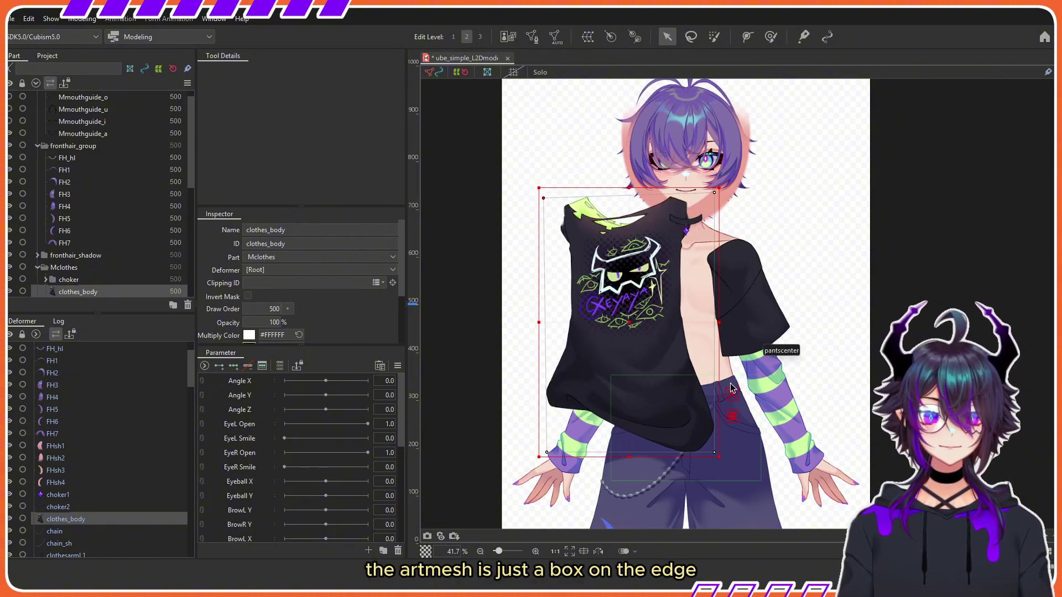
left_click(738, 396)
- Generate an automatic mesh for the clothes_body part with the Standard preset, and close the generator
left_click(555, 36)
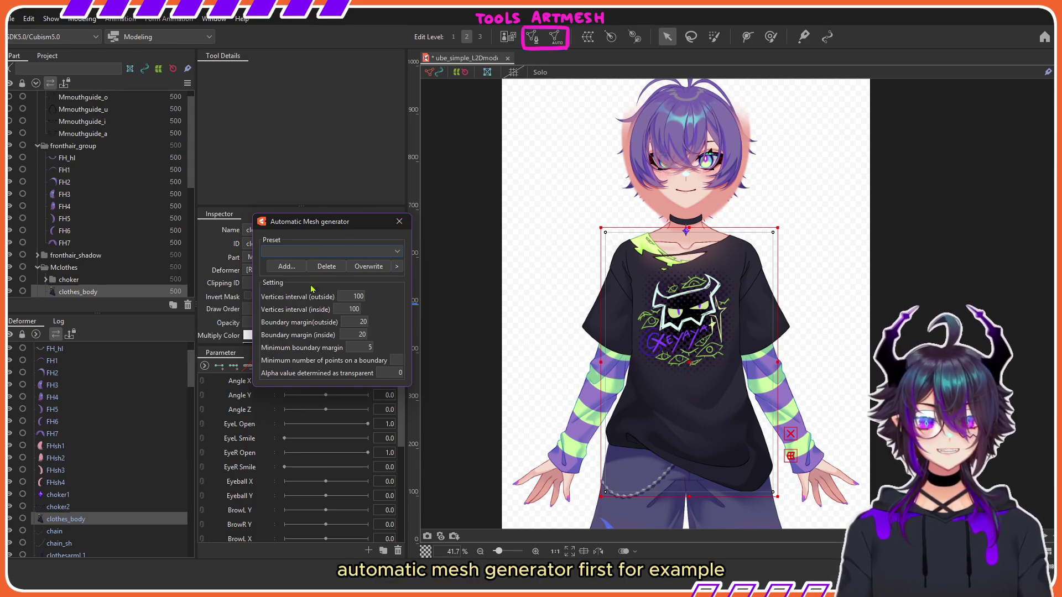
left_click(298, 250)
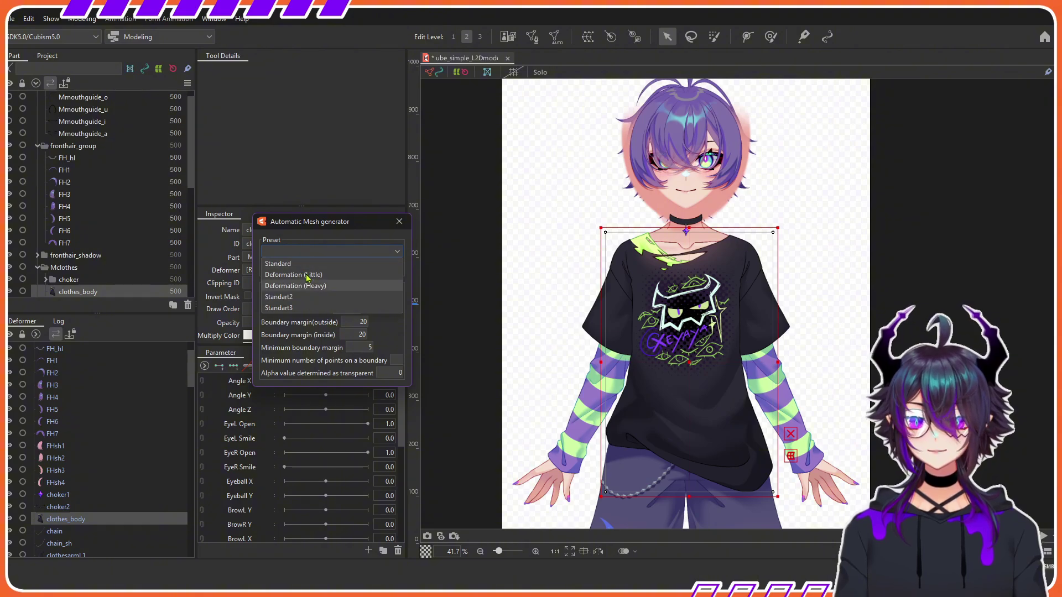
left_click(282, 262)
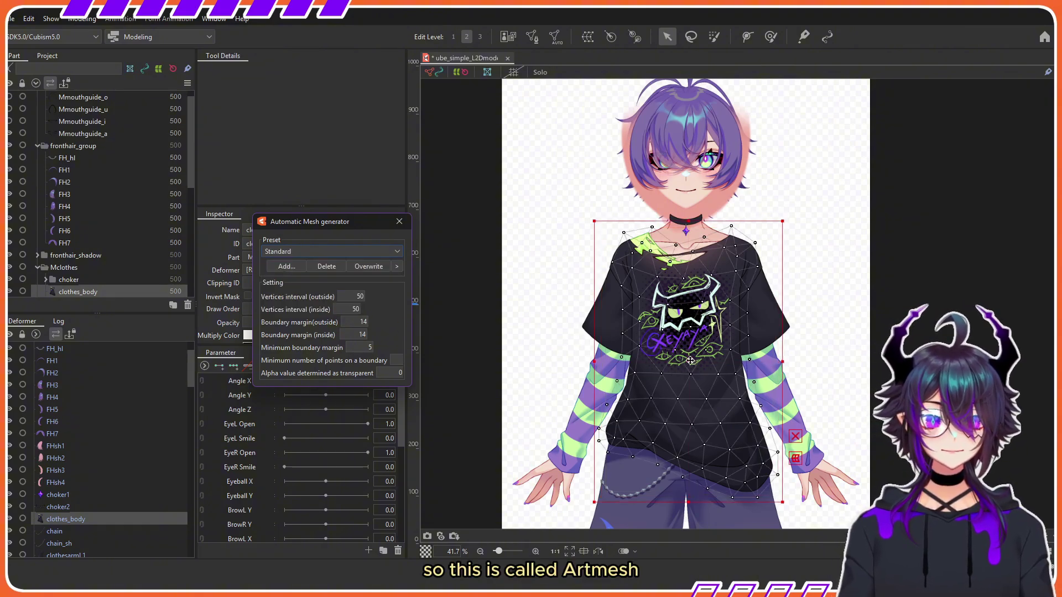
left_click(399, 221)
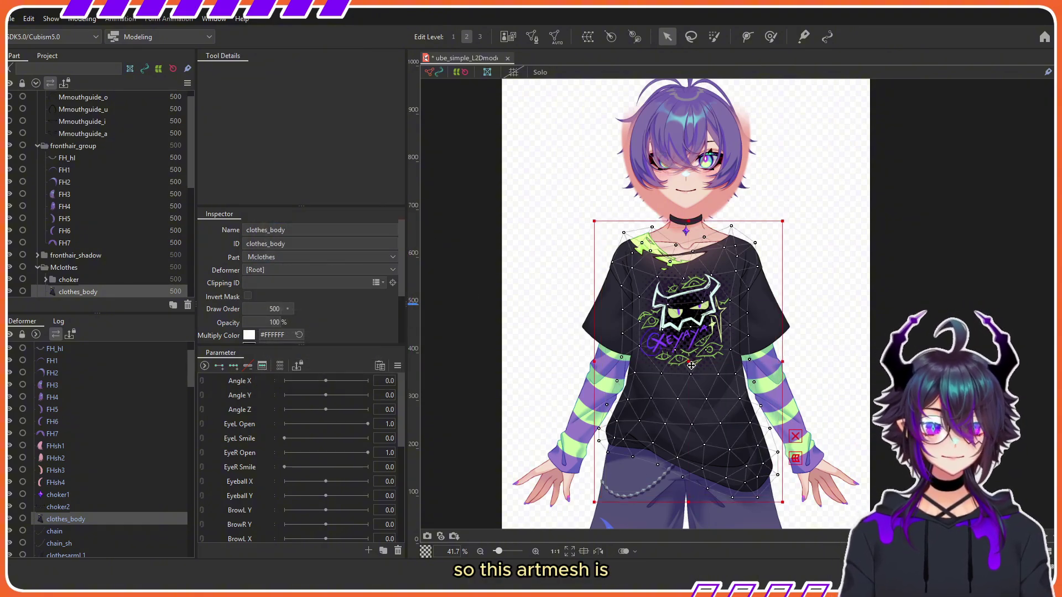
- Try moving the meshed shirt off the torso and deforming its graphic with single mesh points, and undo these changes
left_click_drag(691, 364, 586, 339)
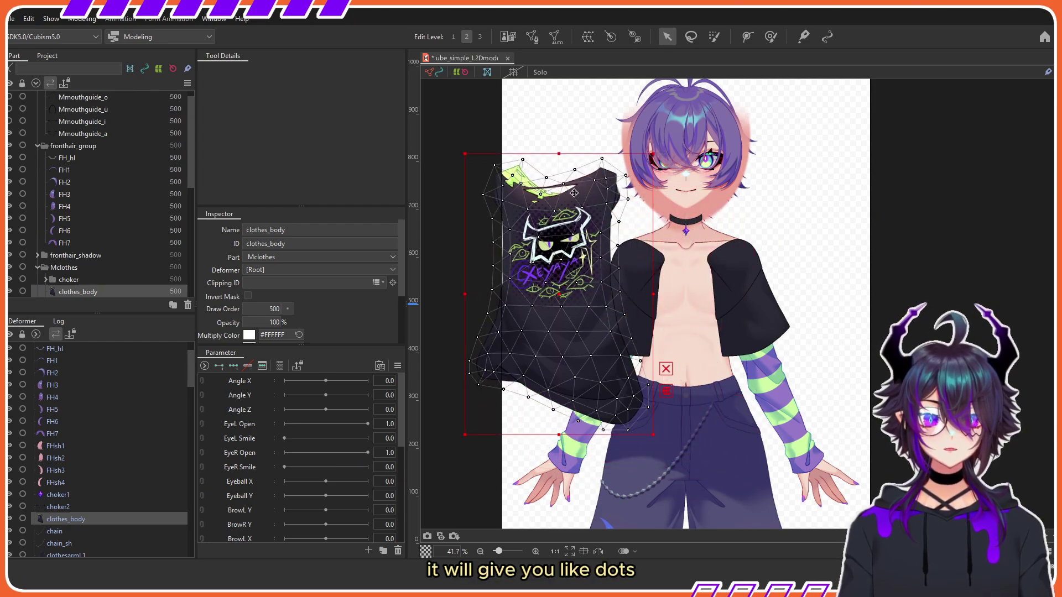
mouse_move(565, 264)
left_mouse_down()
mouse_move(558, 244)
mouse_move(545, 245)
mouse_move(569, 270)
left_mouse_up()
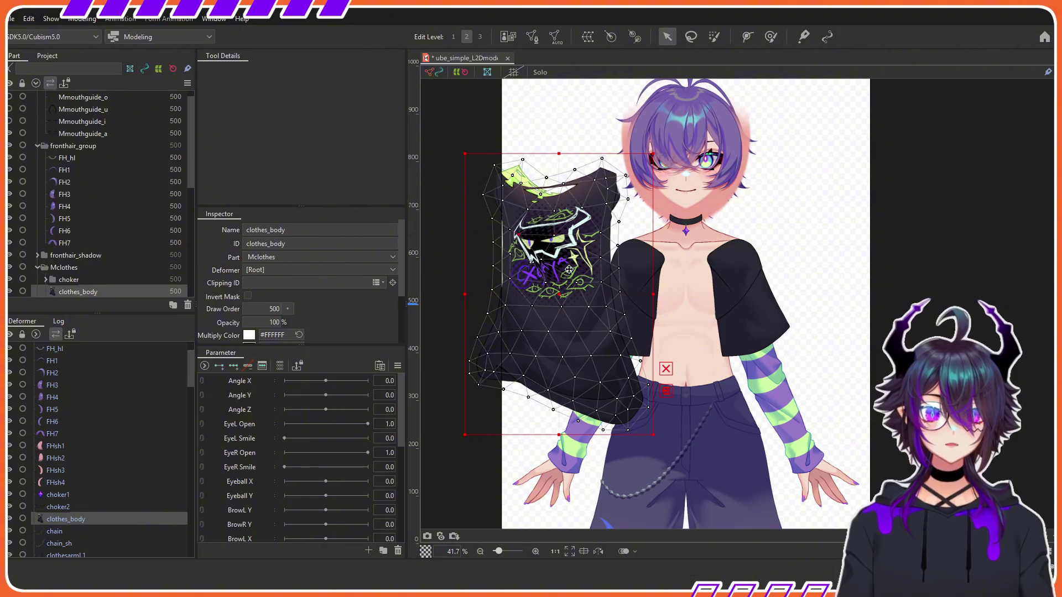
key("ctrl+z")
key("ctrl+z")
key("ctrl+z")
key("ctrl+z")
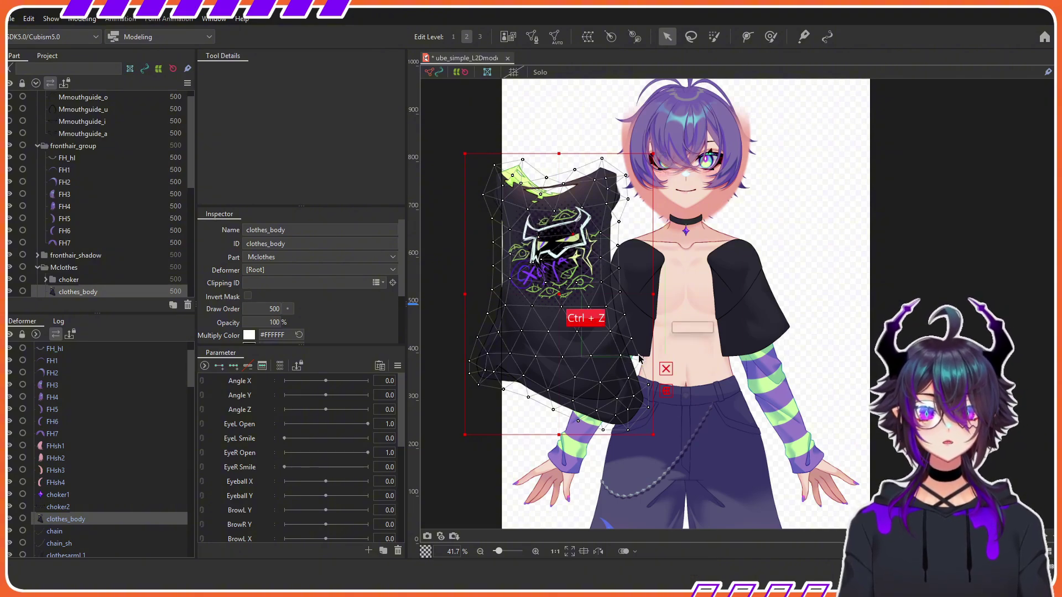
- Open manual mesh editing for the clothes_body part, cancel it, and reopen it directly from the part on the canvas
left_click(539, 39)
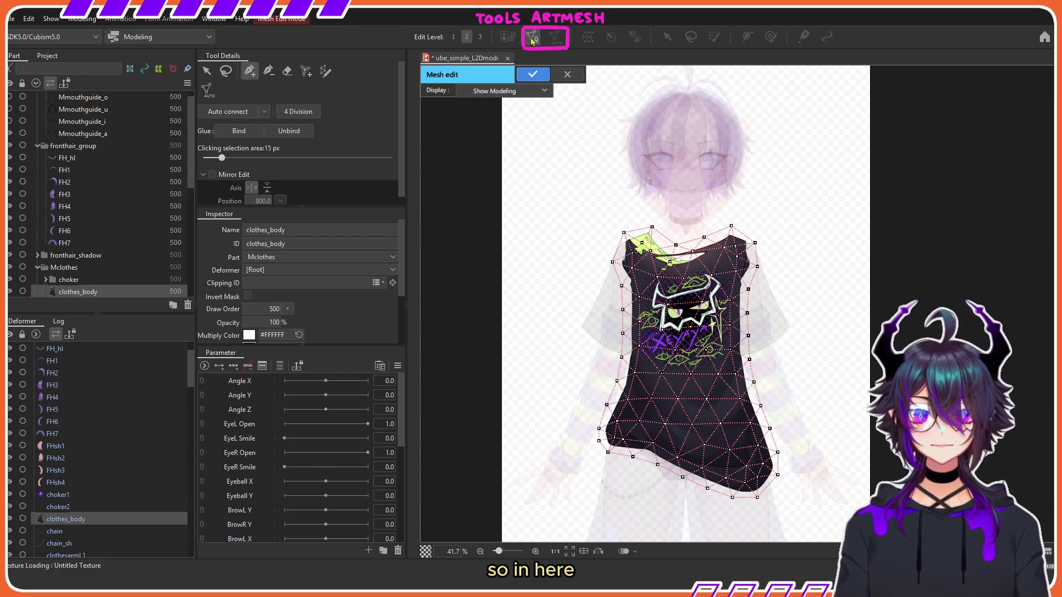
left_click(569, 76)
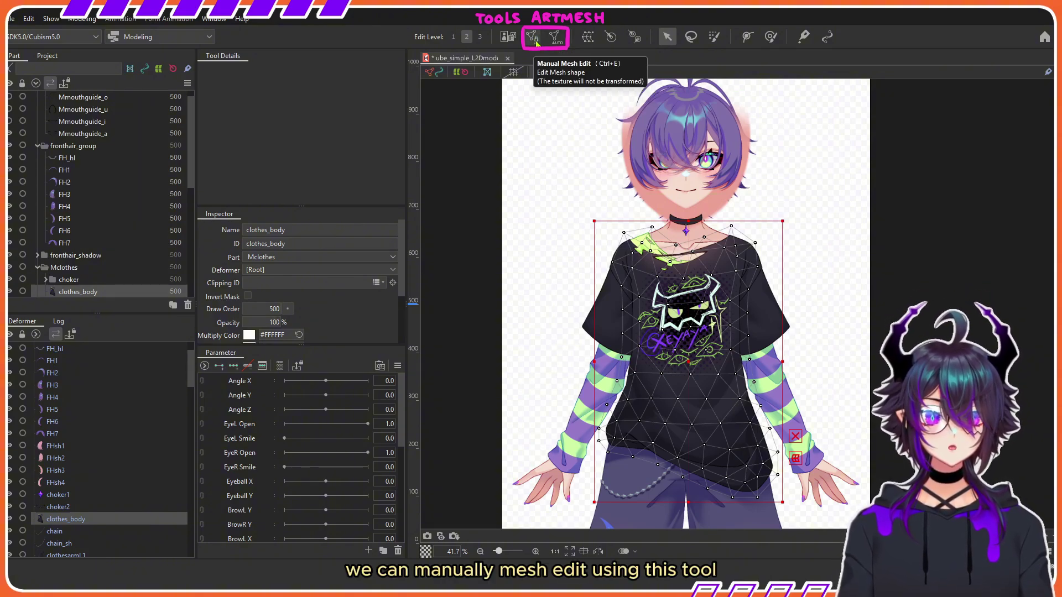
double_click(697, 370)
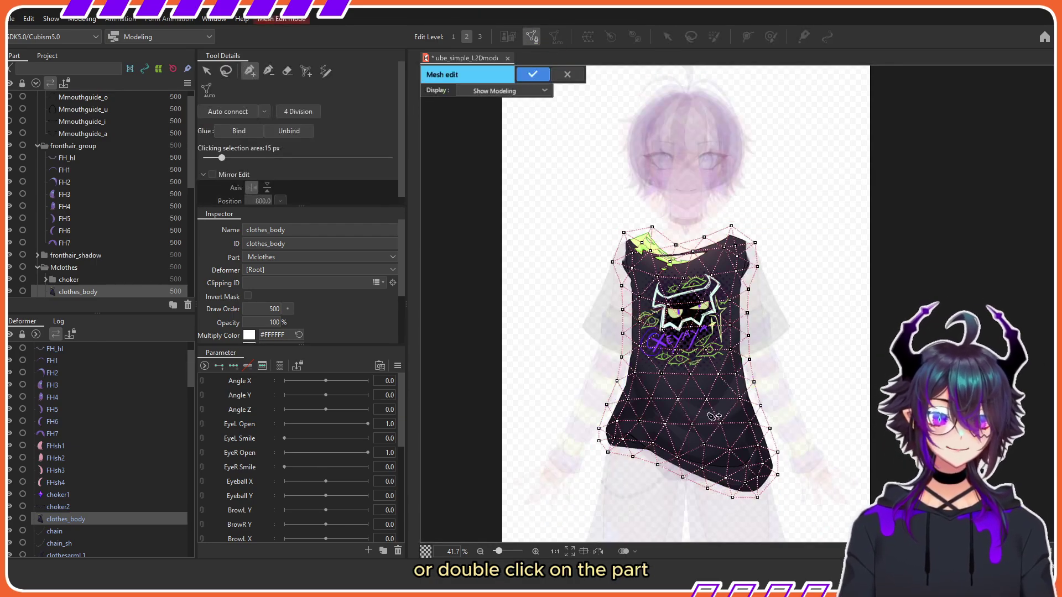
- Lasso the mesh vertices across the upper part of the shirt and delete them
left_click(225, 71)
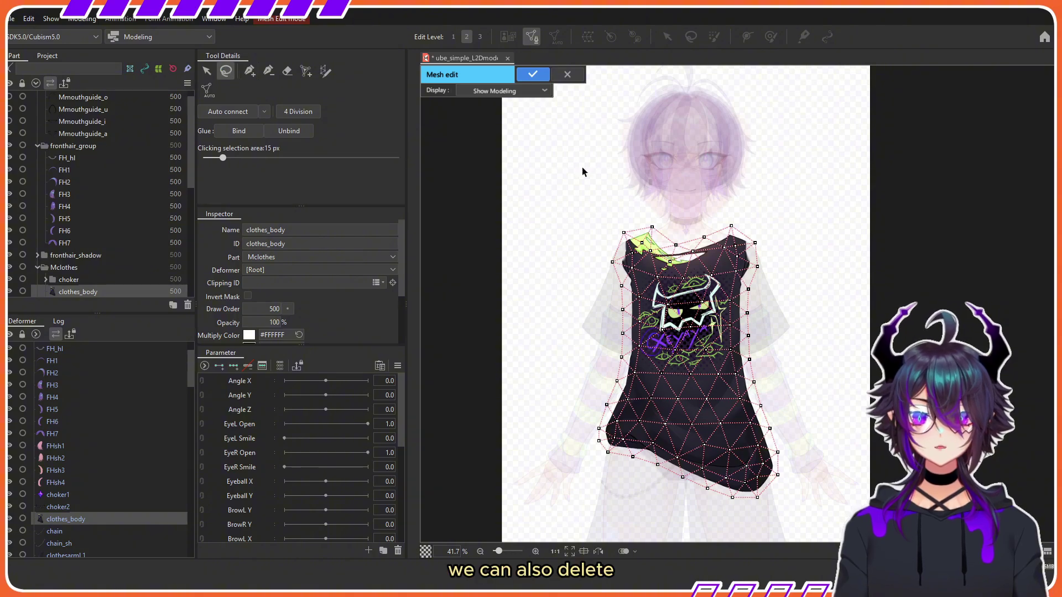
mouse_move(633, 265)
left_mouse_down()
mouse_move(673, 360)
mouse_move(633, 271)
left_mouse_up()
key("Delete")
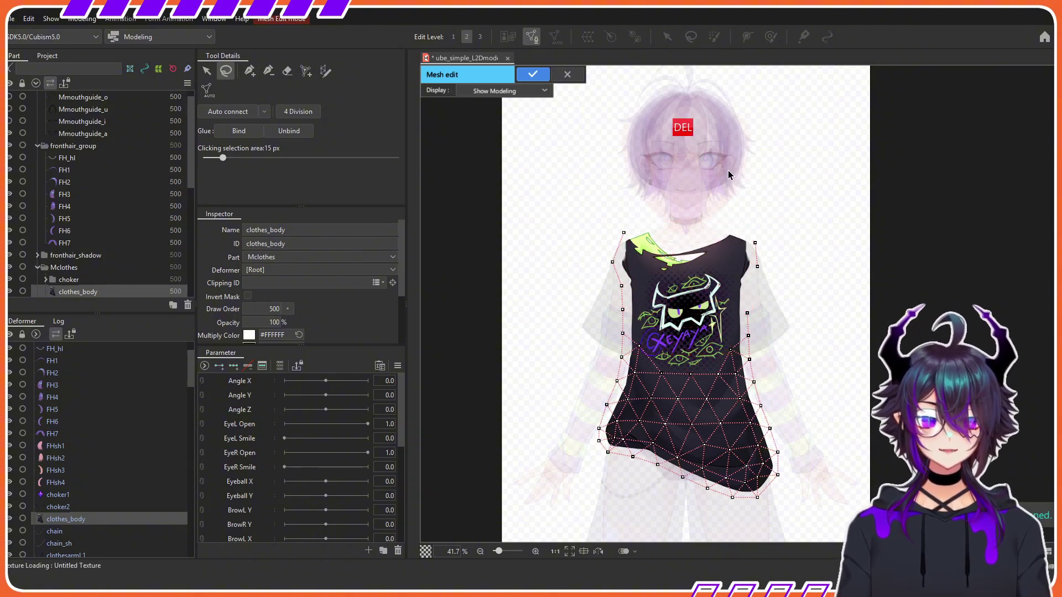
- Redraw the mesh outline point by point along the shirt's neckline, shoulder and armhole to close the deleted gap
left_click(250, 70)
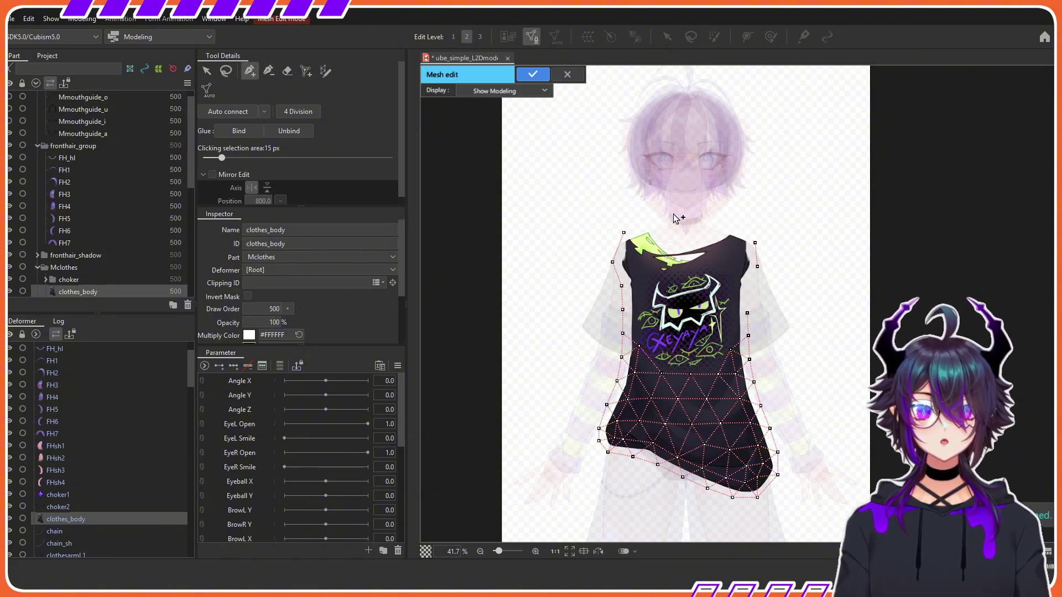
left_click(624, 233)
left_click(645, 224)
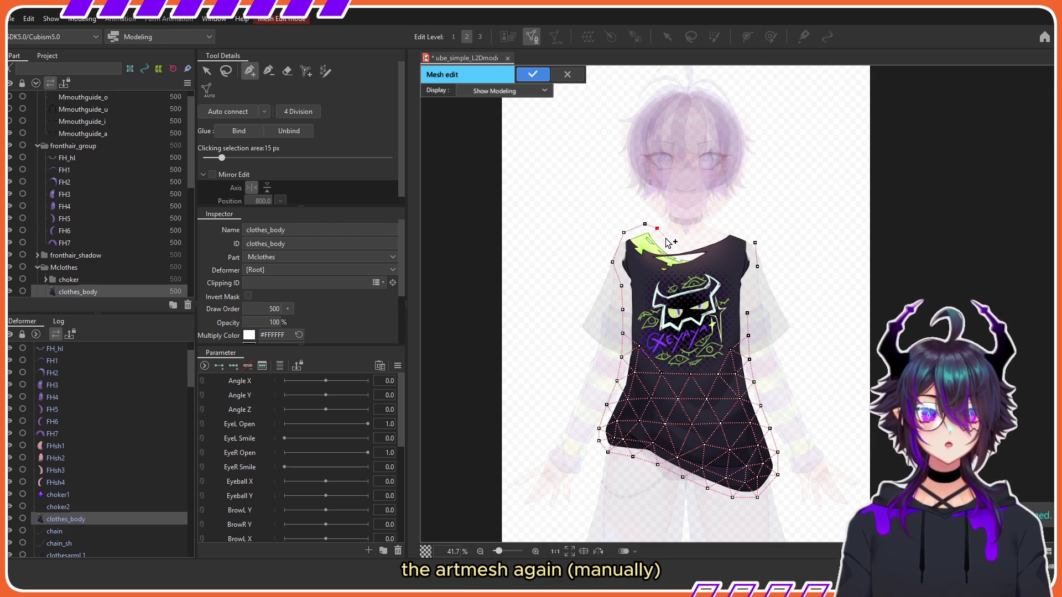
left_click(674, 244)
left_click(706, 239)
left_click(717, 230)
left_click(736, 224)
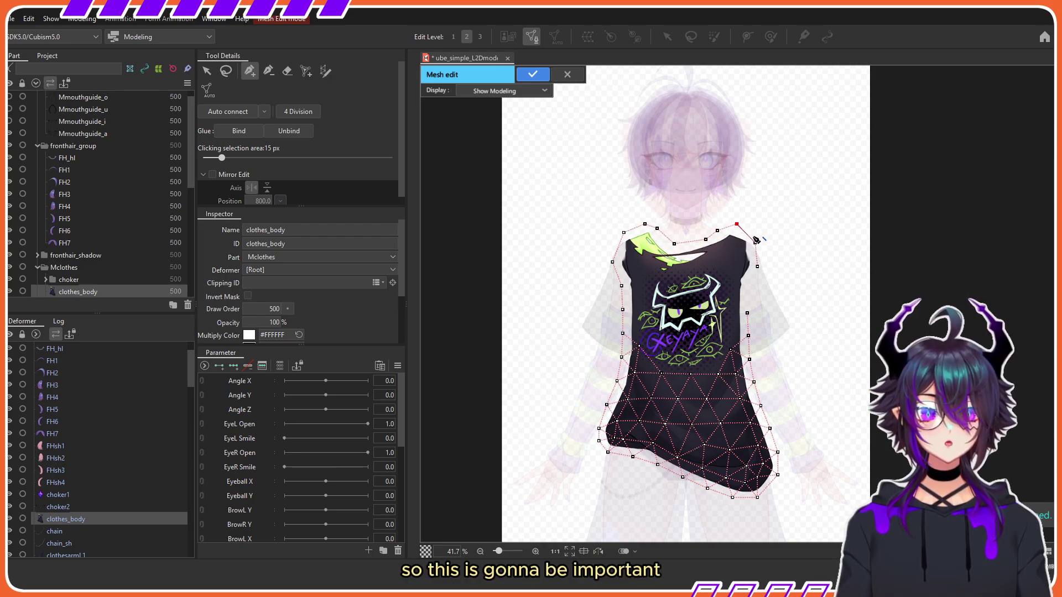
left_click(756, 234)
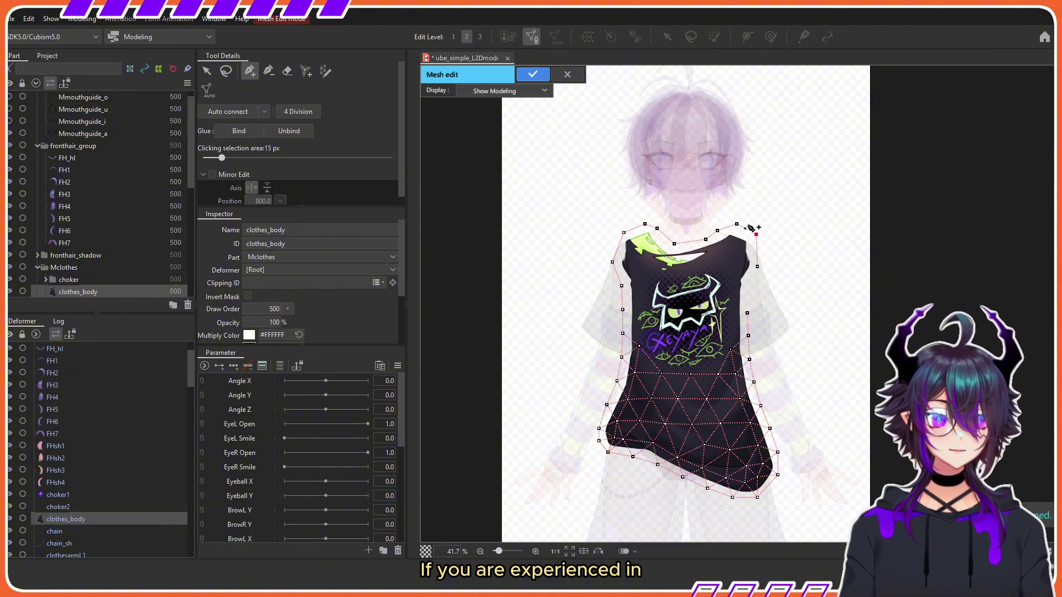
left_click(759, 261)
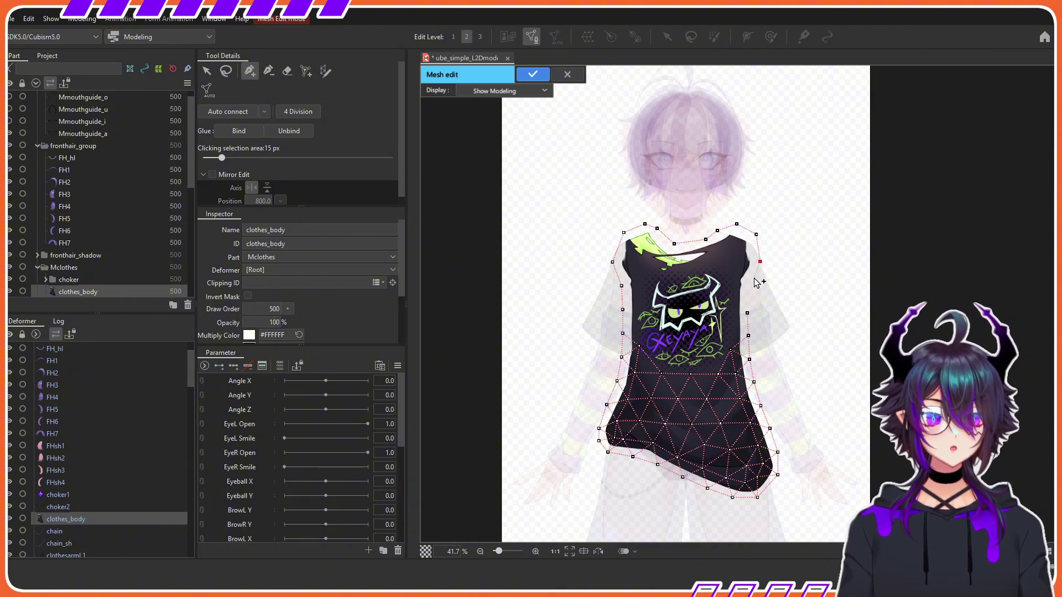
left_click(752, 285)
left_click(747, 313)
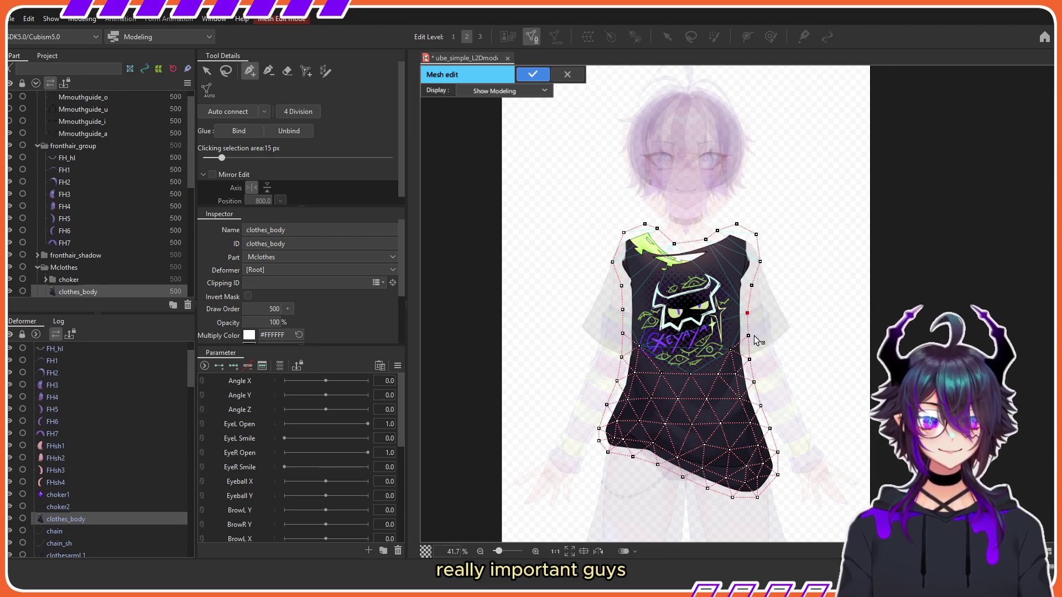
- Add a chain of inner mesh vertices just inside the shirt's outline, up one side, along the neckline and down the other
left_click(741, 353)
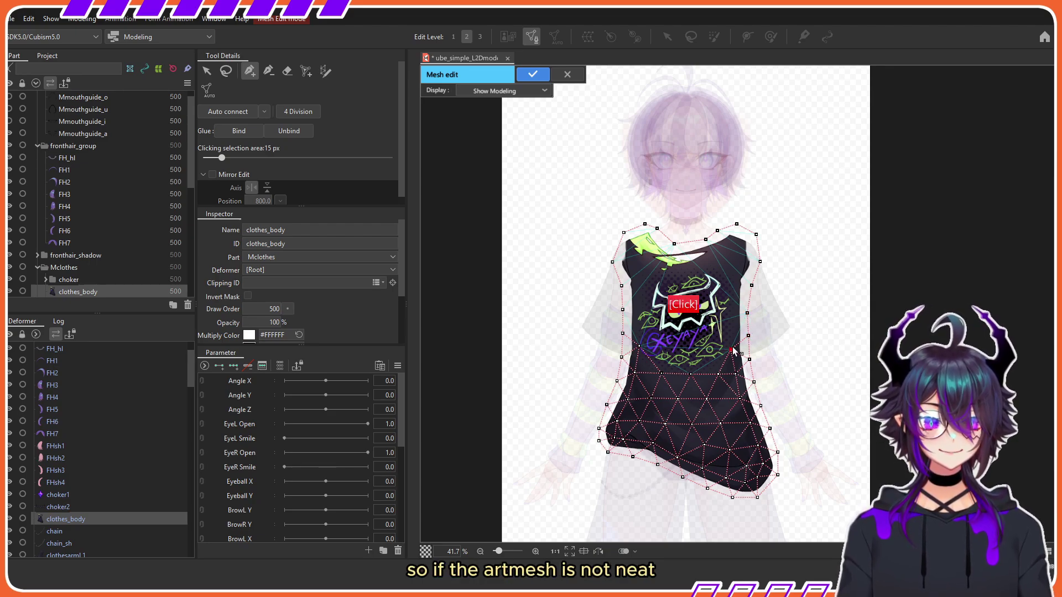
left_click(730, 294)
left_click(737, 249)
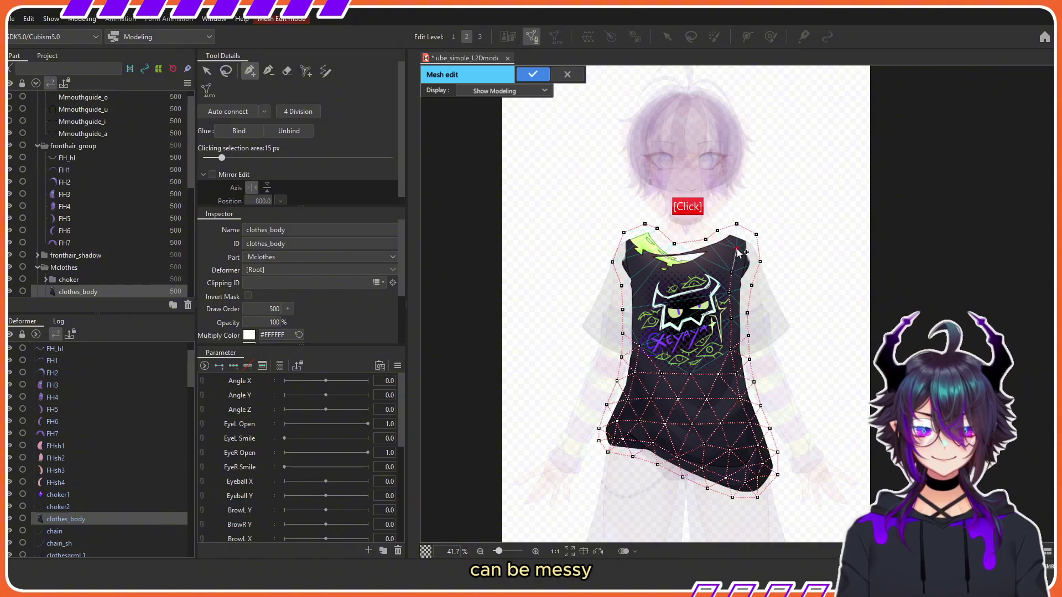
left_click(715, 251)
left_click(690, 269)
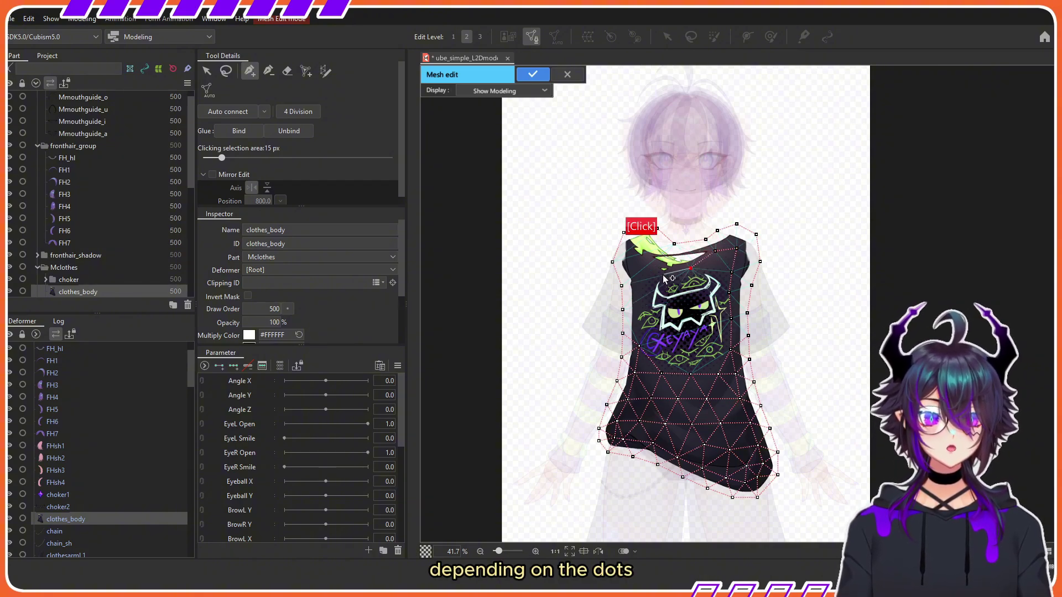
left_click(664, 278)
left_click(636, 260)
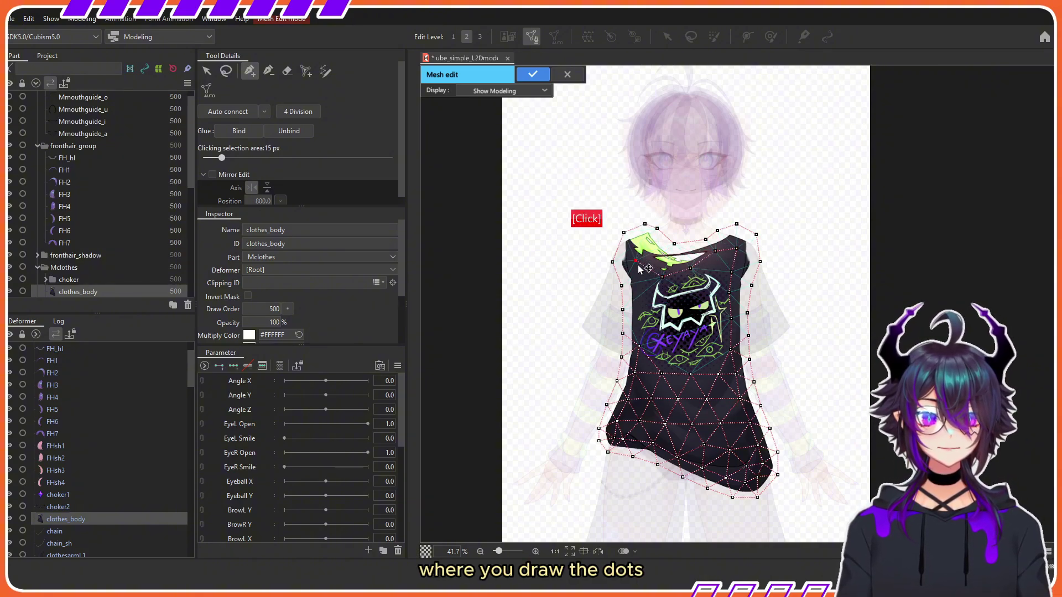
left_click(640, 298)
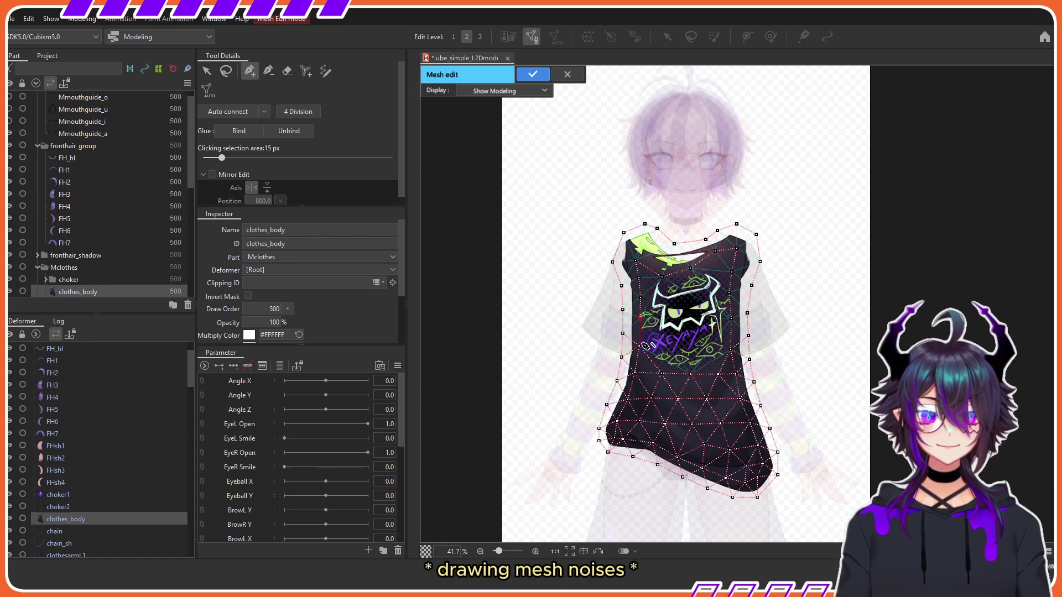
left_click(640, 346)
- Fill the area over the chest graphic with mesh vertices, auto-connect them, and apply the mesh edit
left_click(667, 336)
left_click(662, 303)
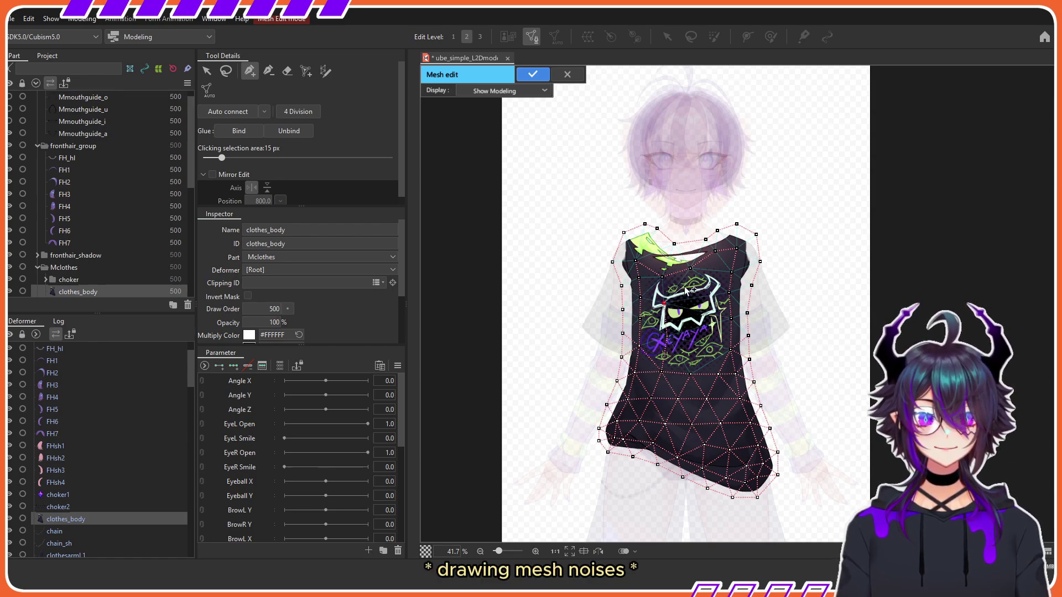
left_click(684, 285)
left_click(708, 281)
left_click(711, 319)
left_click(687, 352)
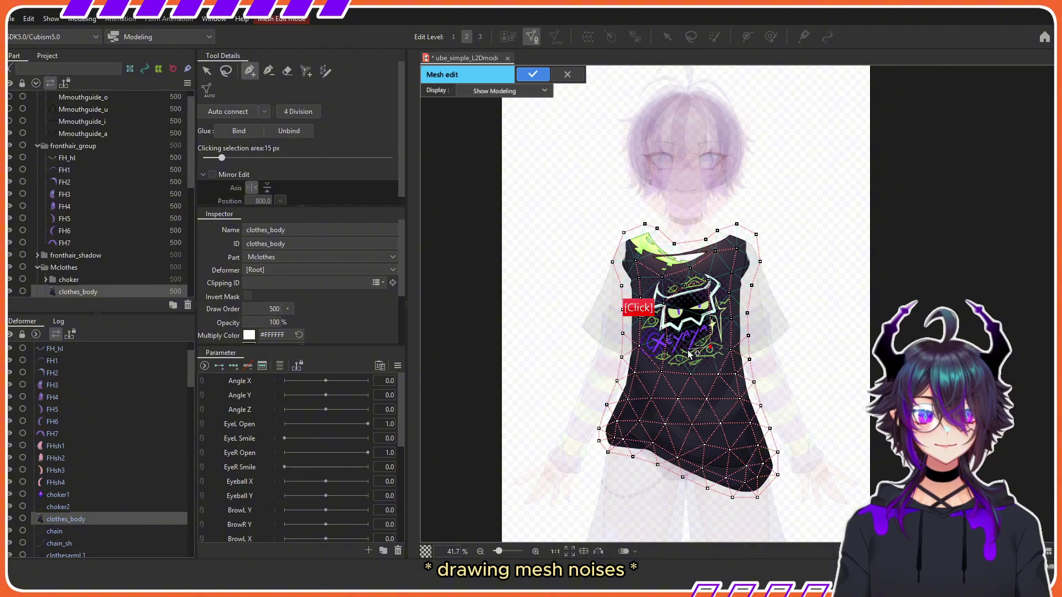
left_click(688, 323)
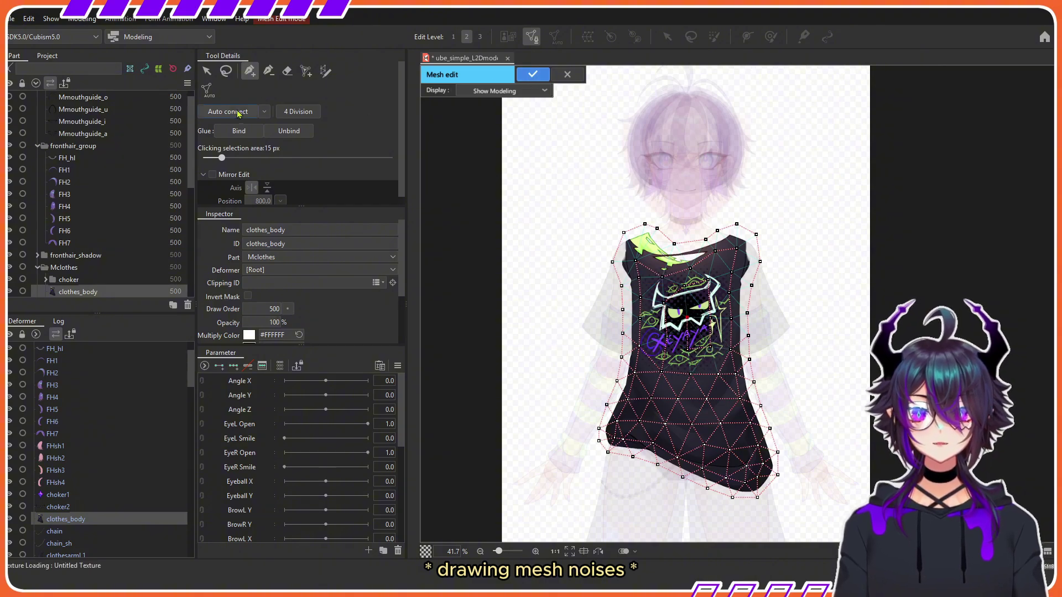
key("Return")
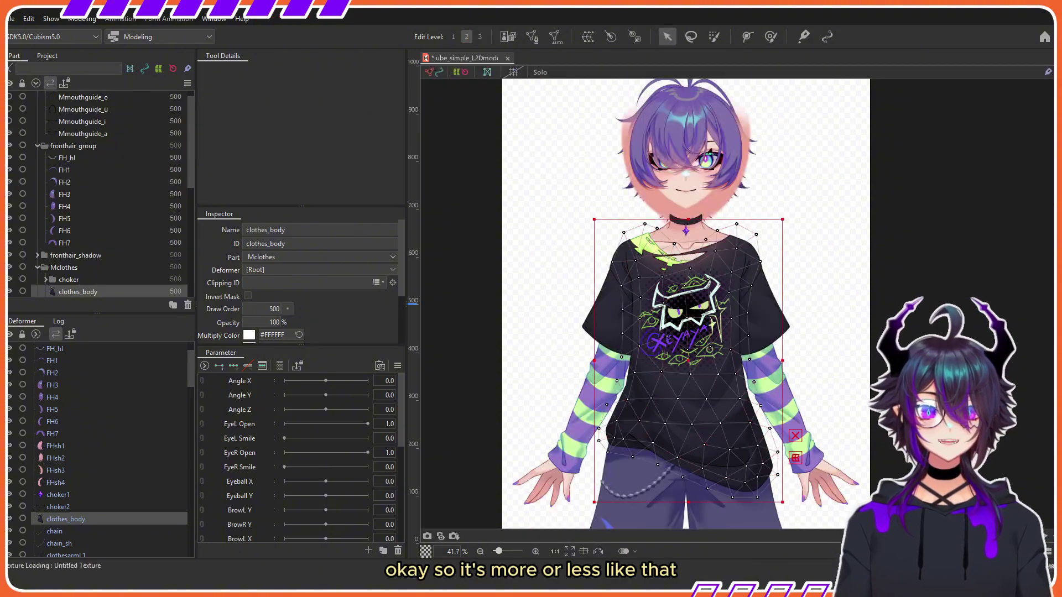